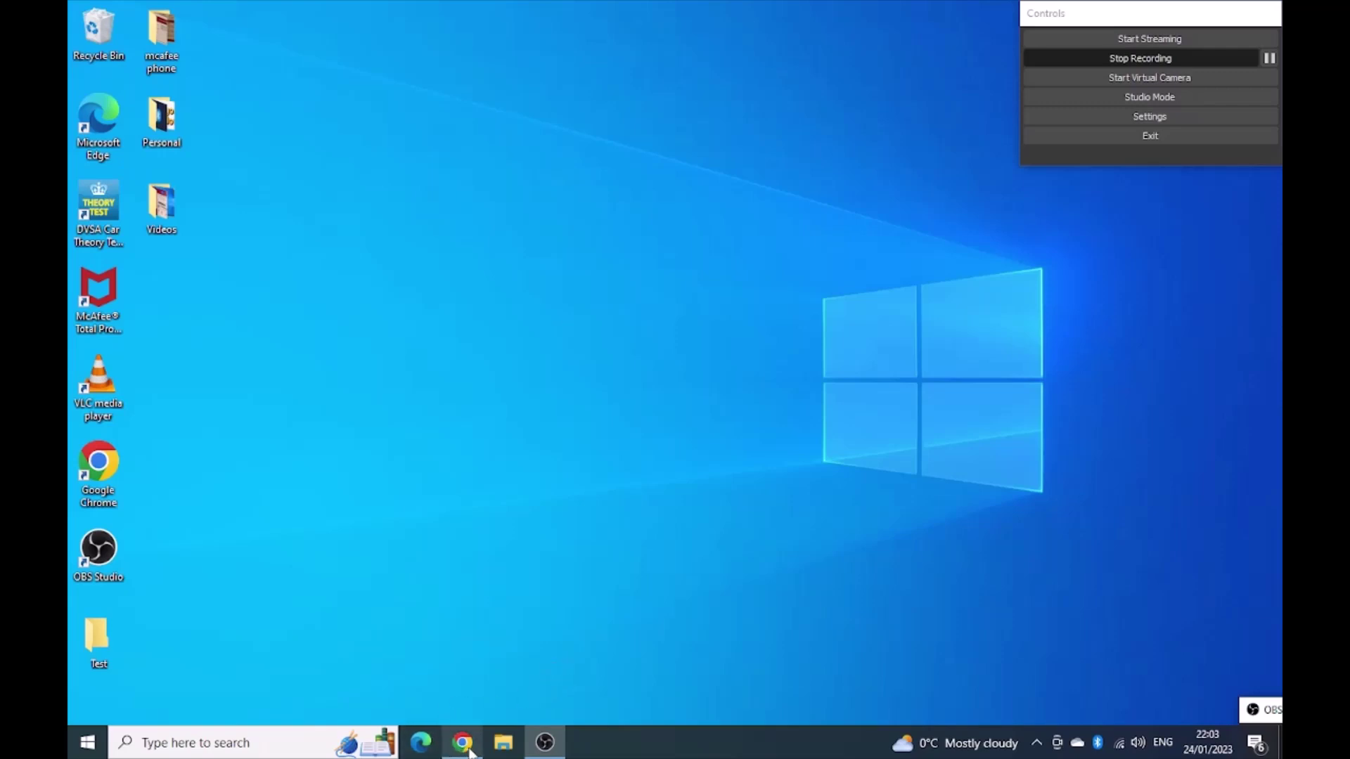
Replace the Chrome address bar contents with microsoft365.com/setup
{"action": "mouse_move", "coordinate": [462, 752]}
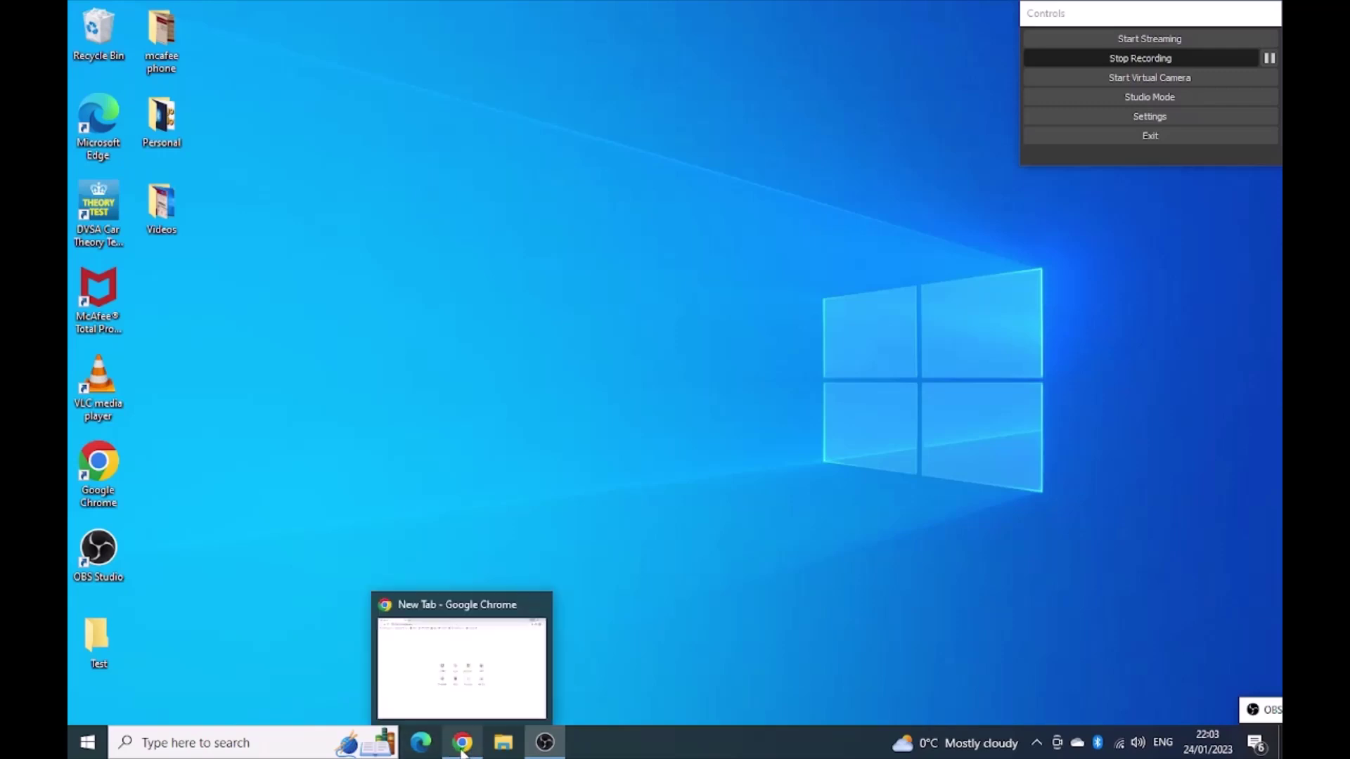
{"action": "left_click", "coordinate": [462, 752]}
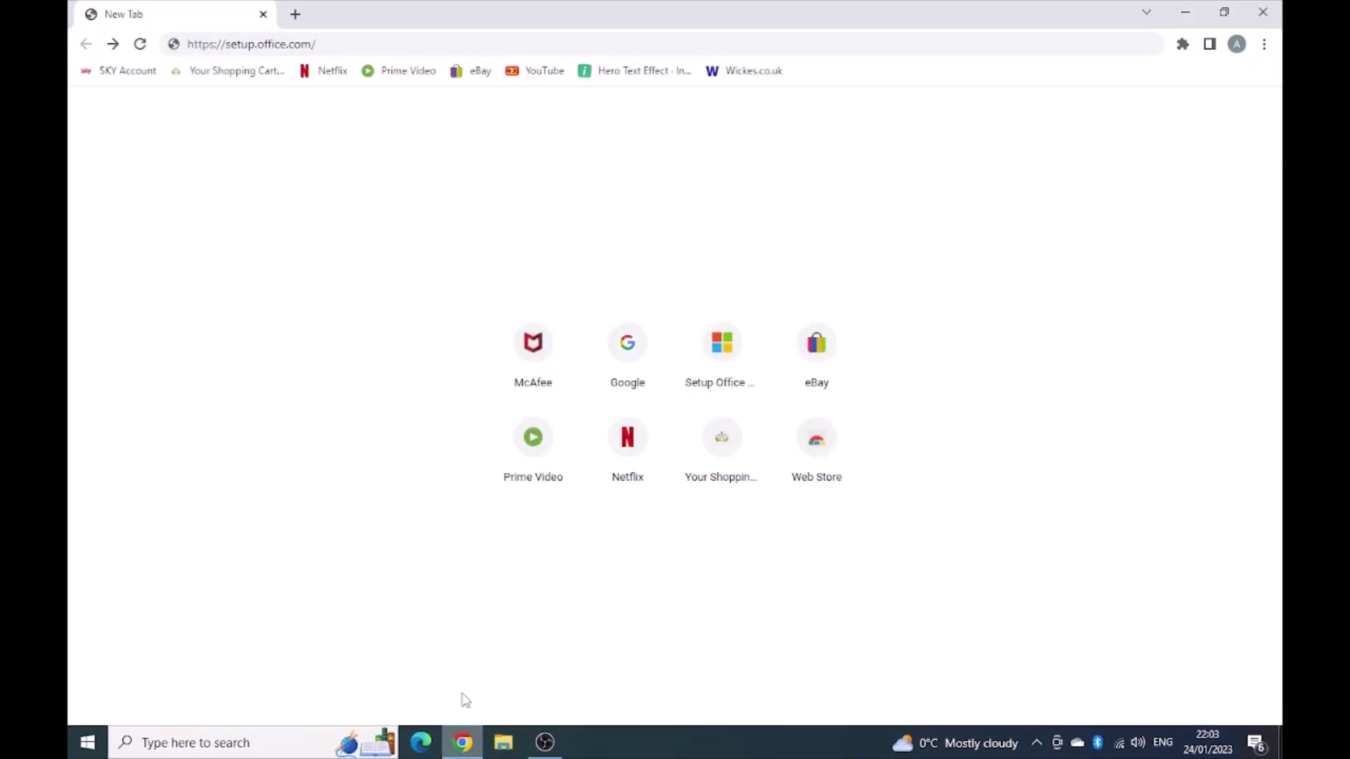
{"action": "left_click", "coordinate": [347, 43]}
{"action": "left_click", "coordinate": [353, 43]}
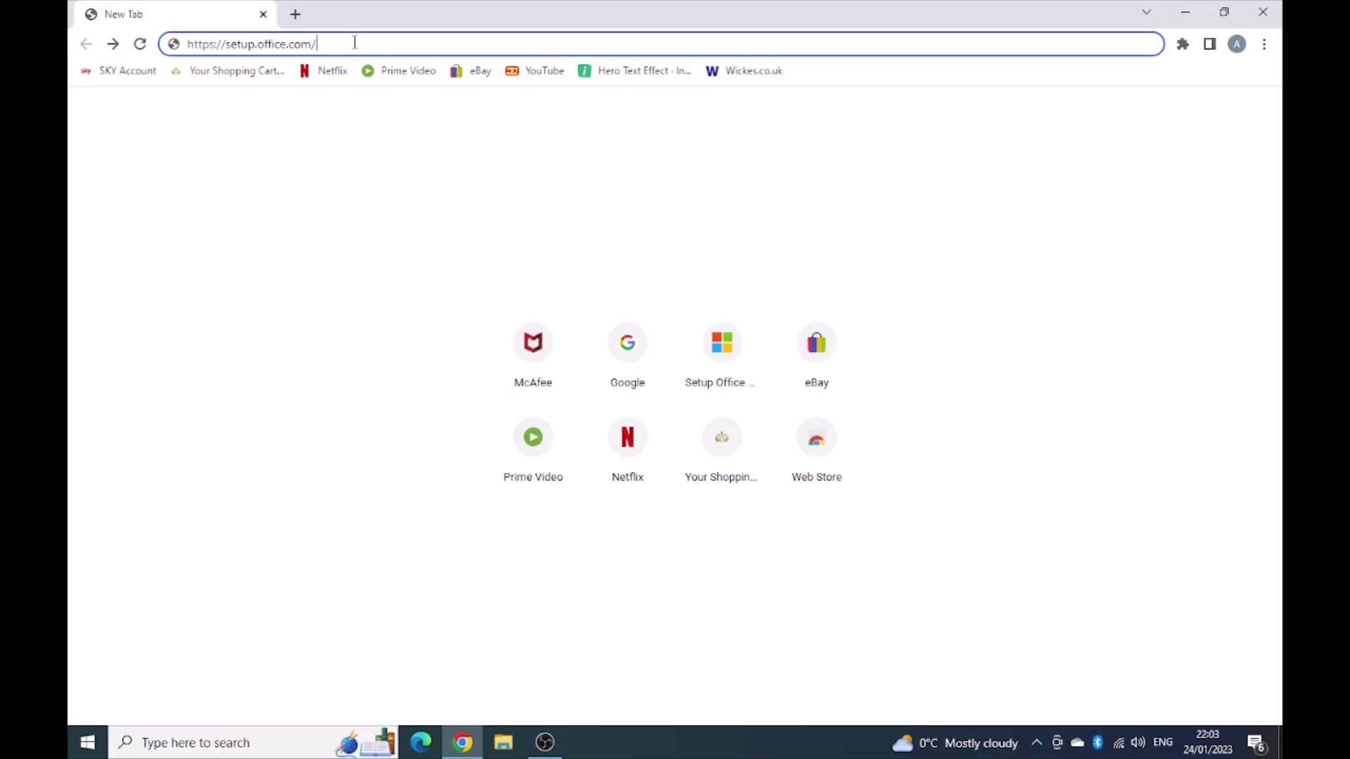
{"action": "key", "text": "shift+Left"}
{"action": "key", "text": "shift+Left"}
{"action": "key", "text": "shift+Left"}
{"action": "key", "text": "shift+Left"}
{"action": "key", "text": "shift+Left"}
{"action": "key", "text": "shift+Left"}
{"action": "key", "text": "shift+Left"}
{"action": "key", "text": "shift+Left"}
{"action": "key", "text": "shift+Left"}
{"action": "key", "text": "shift+Left"}
{"action": "key", "text": "shift+Left"}
{"action": "key", "text": "shift+Left"}
{"action": "key", "text": "shift+Left"}
{"action": "key", "text": "shift+Left"}
{"action": "key", "text": "shift+Left"}
{"action": "key", "text": "shift+Left"}
{"action": "key", "text": "shift+Left"}
{"action": "key", "text": "shift+Left"}
{"action": "key", "text": "shift+Left"}
{"action": "key", "text": "shift+Left"}
{"action": "key", "text": "BackSpace"}
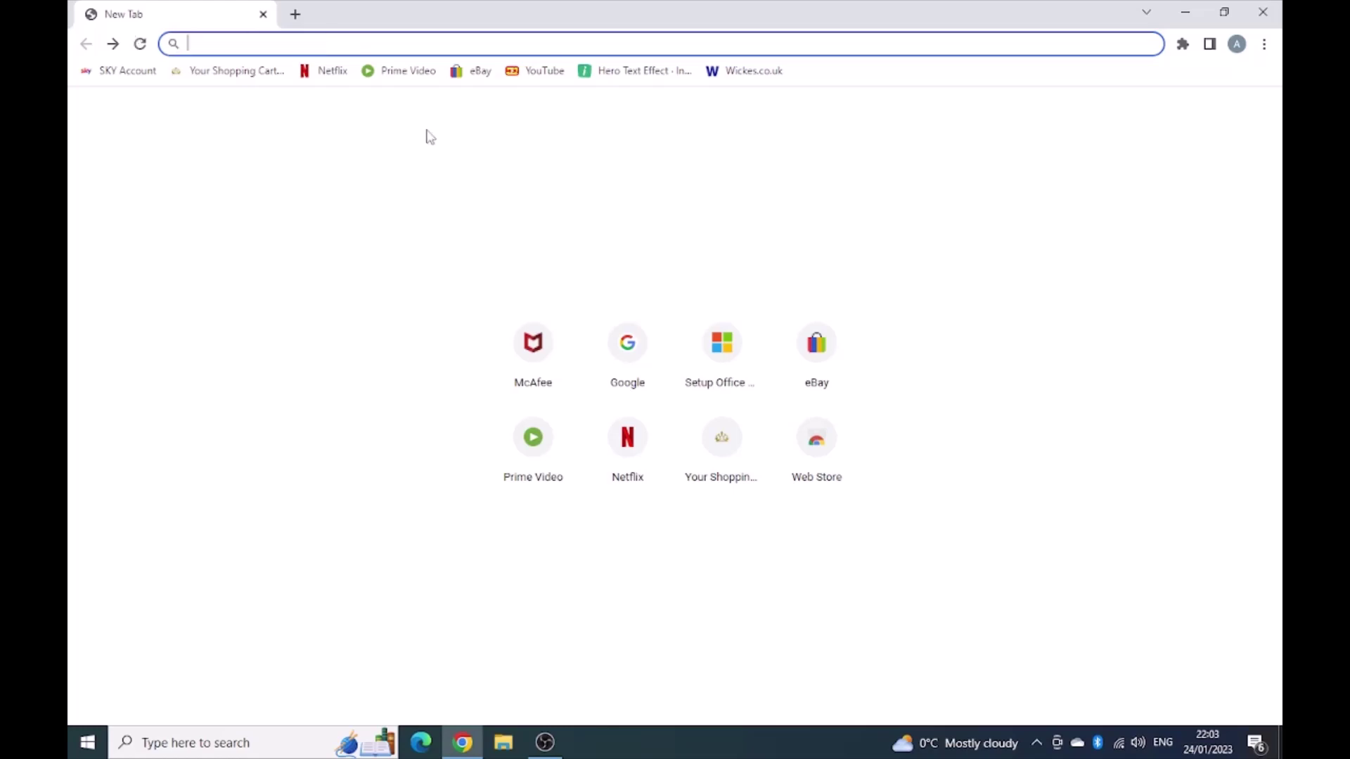
{"action": "type", "text": "mic"}
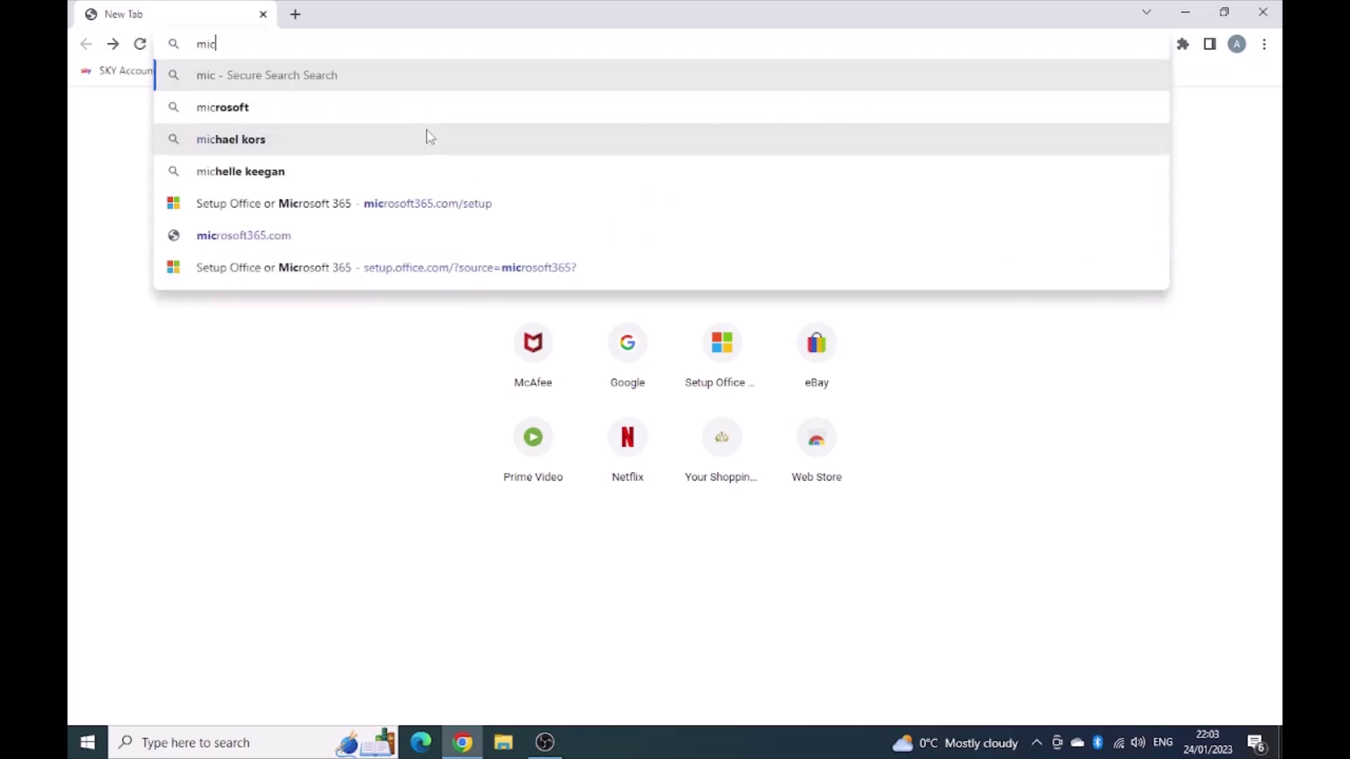
{"action": "type", "text": "rosof"}
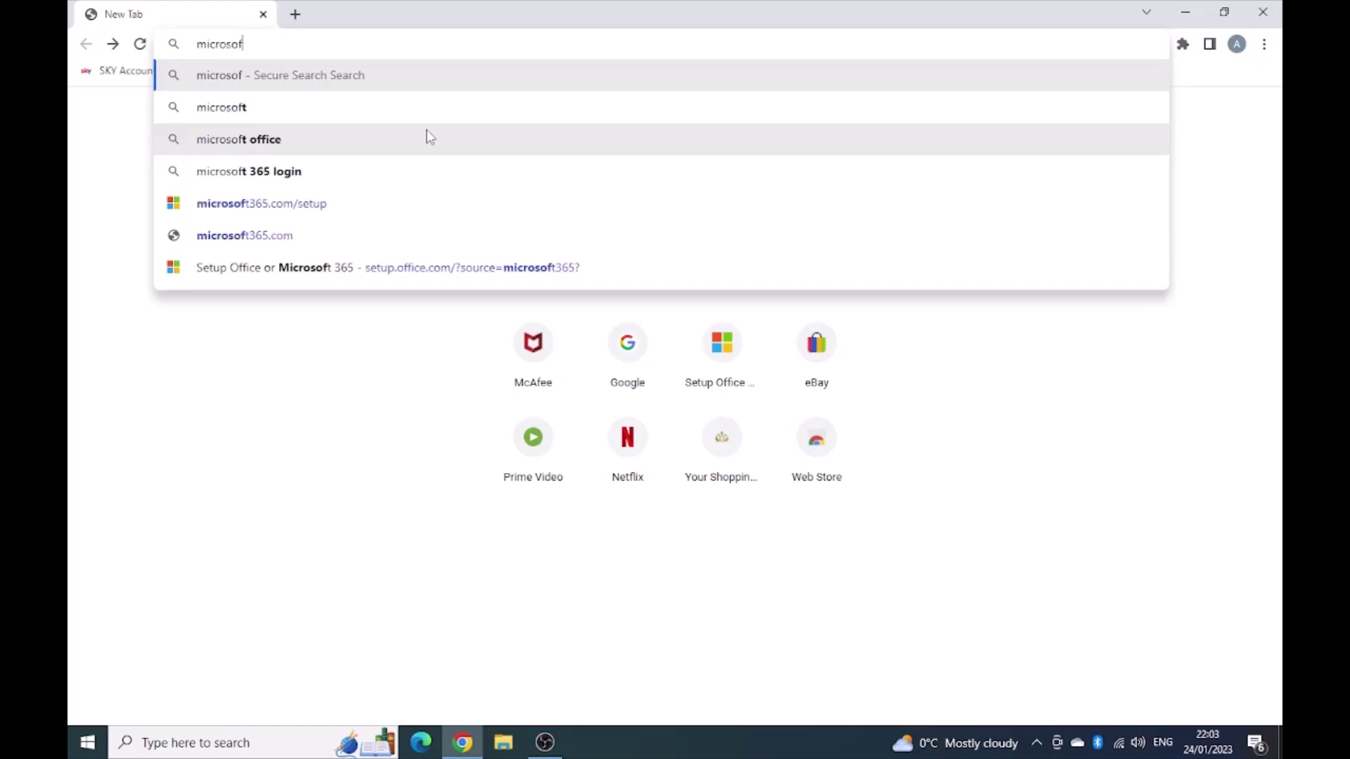
{"action": "type", "text": "t3"}
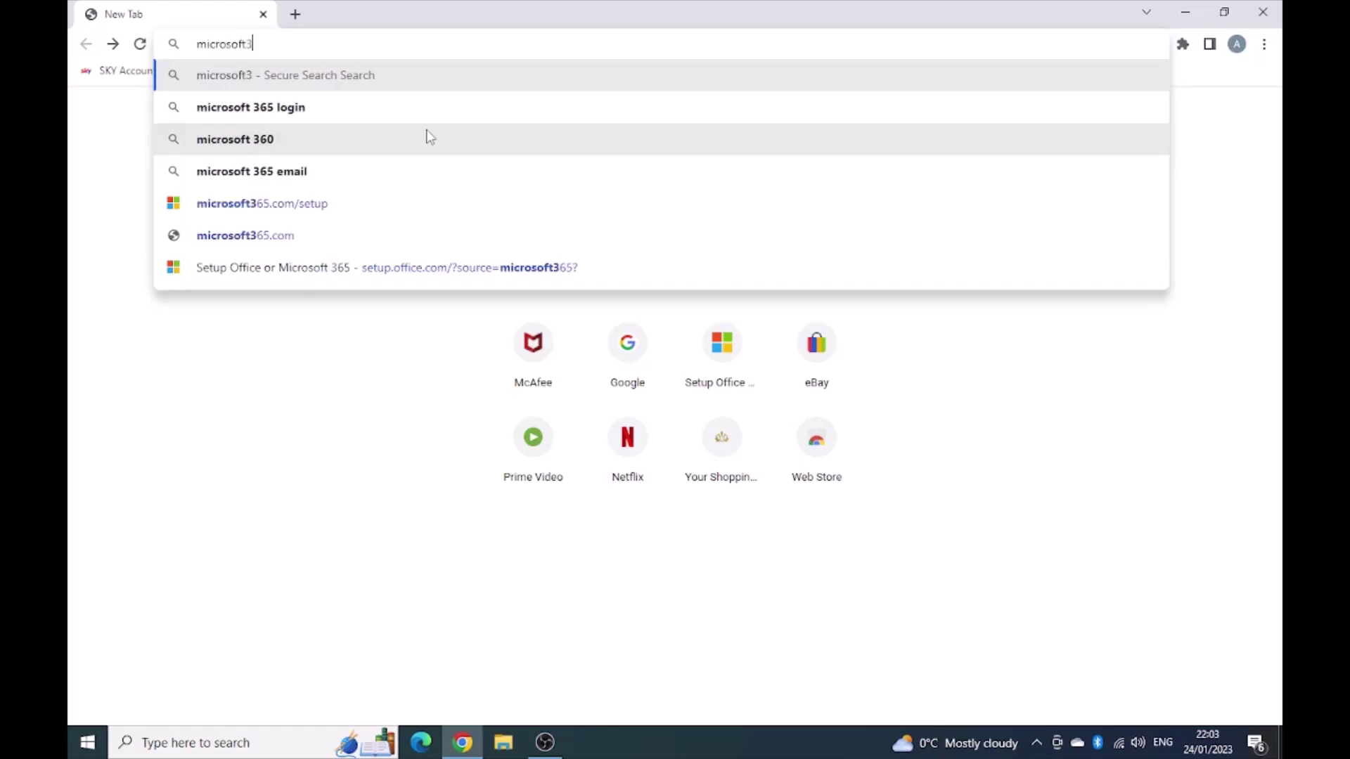
{"action": "type", "text": "65.com"}
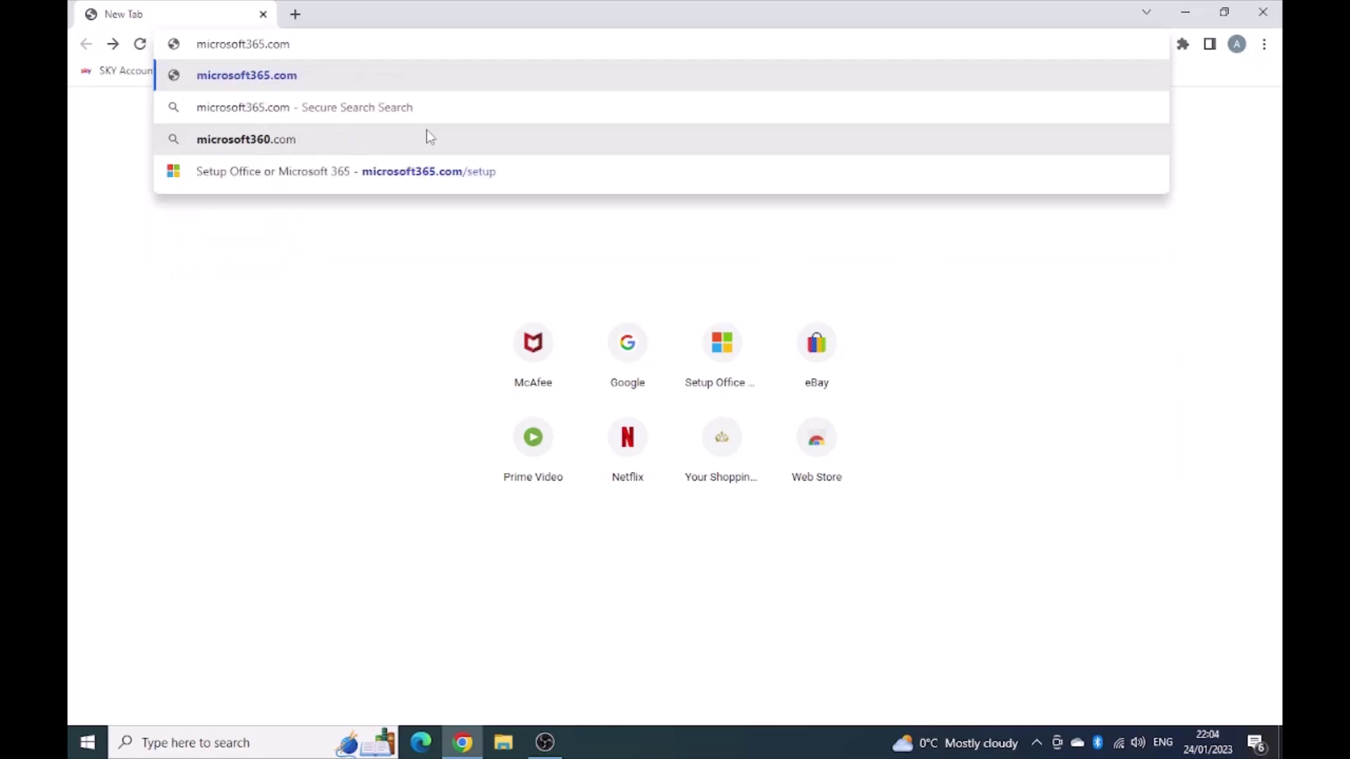
{"action": "type", "text": "/setup"}
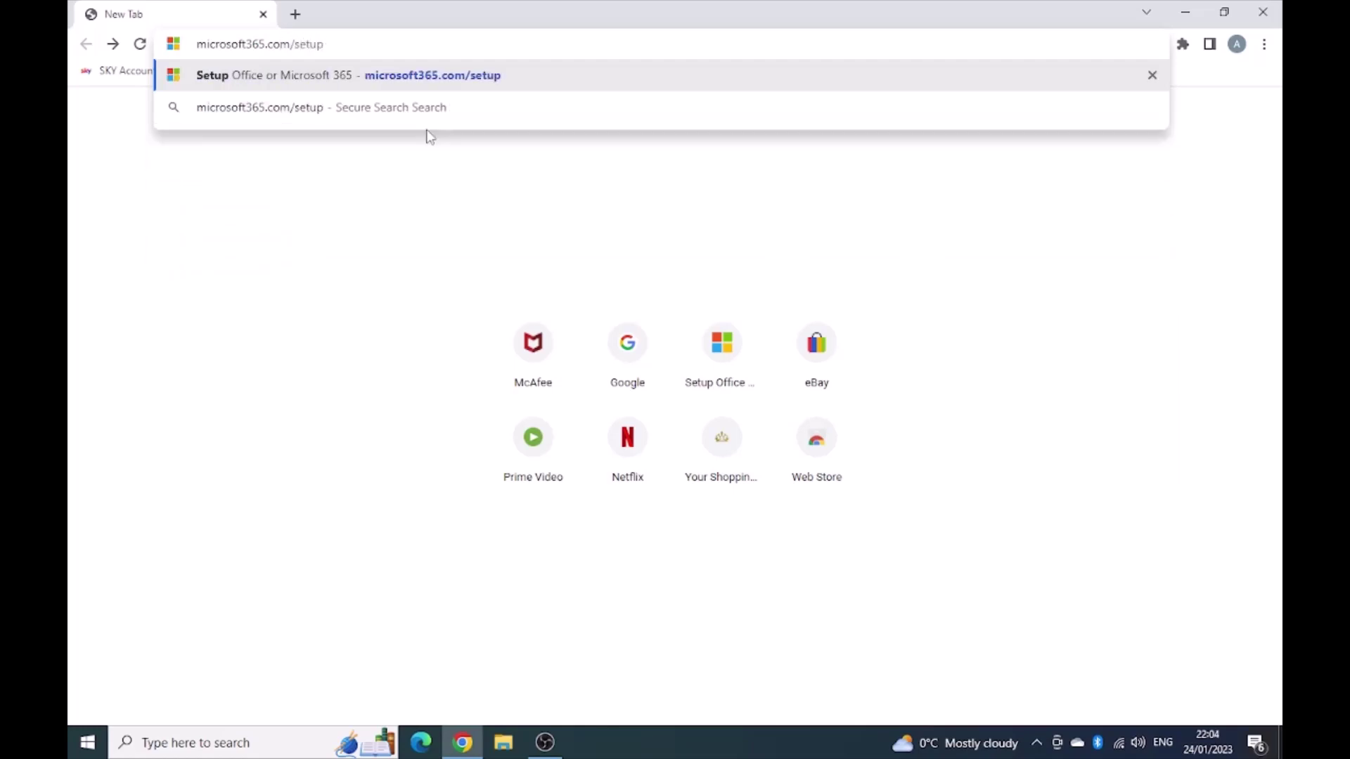
Load microsoft365.com/setup and accept the optional cookies on the banner
{"action": "key", "text": "Return"}
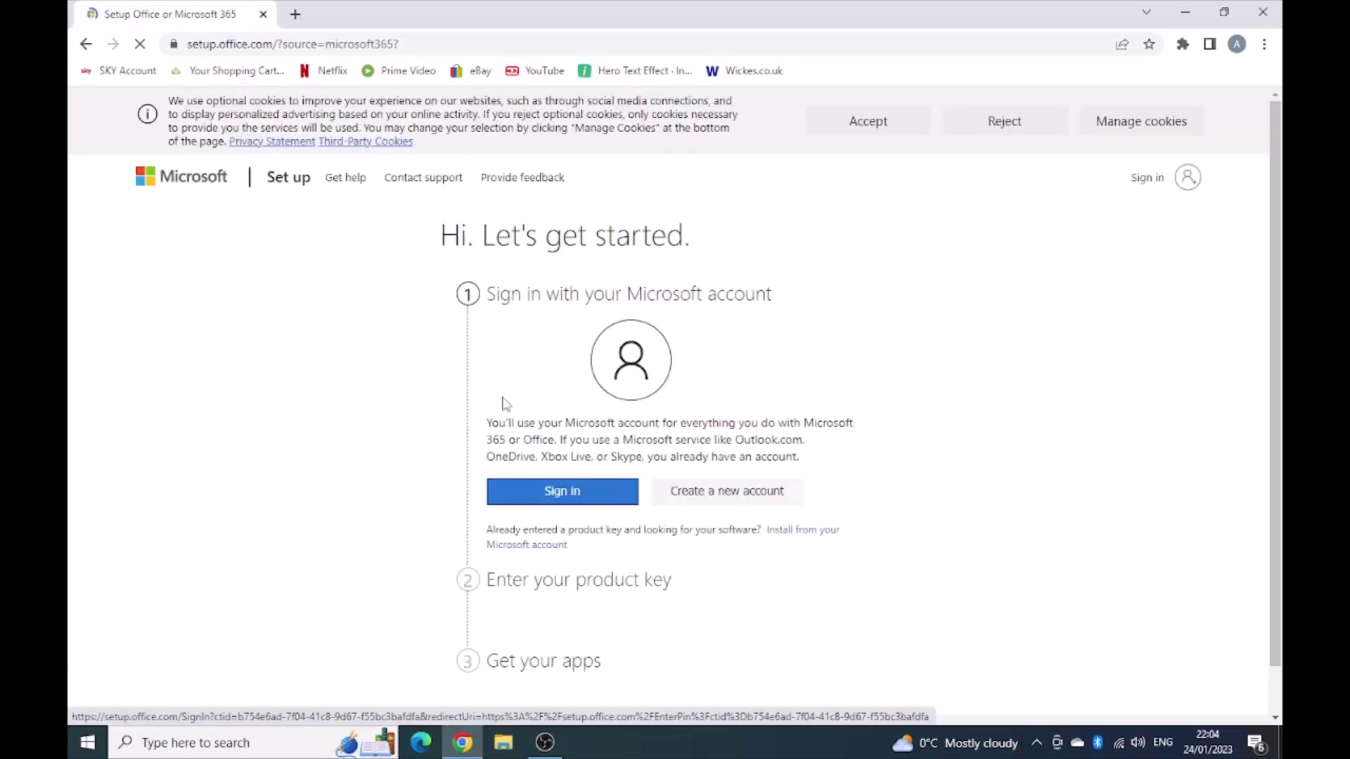
{"action": "left_click", "coordinate": [869, 121]}
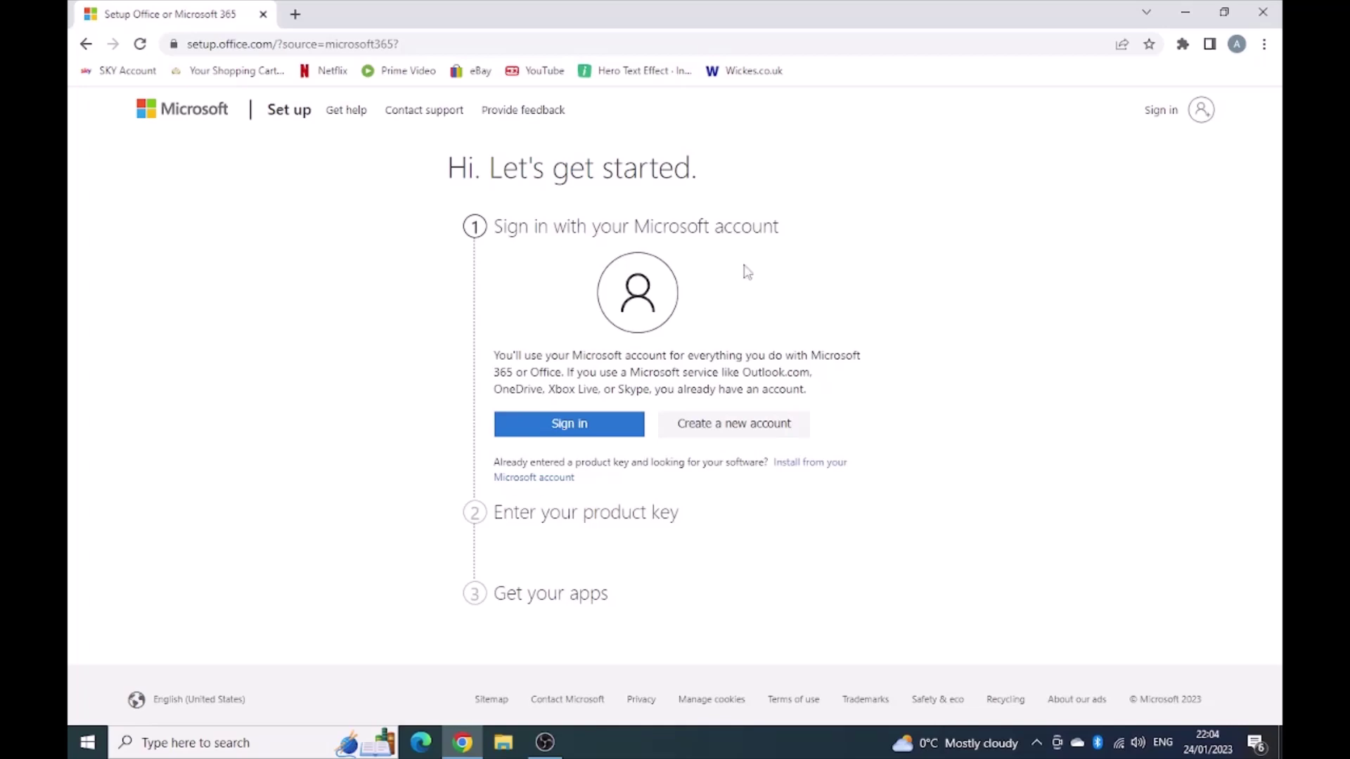
Sign in to the Microsoft account, enter the product key and submit it with region United Kingdom
{"action": "left_click", "coordinate": [555, 425]}
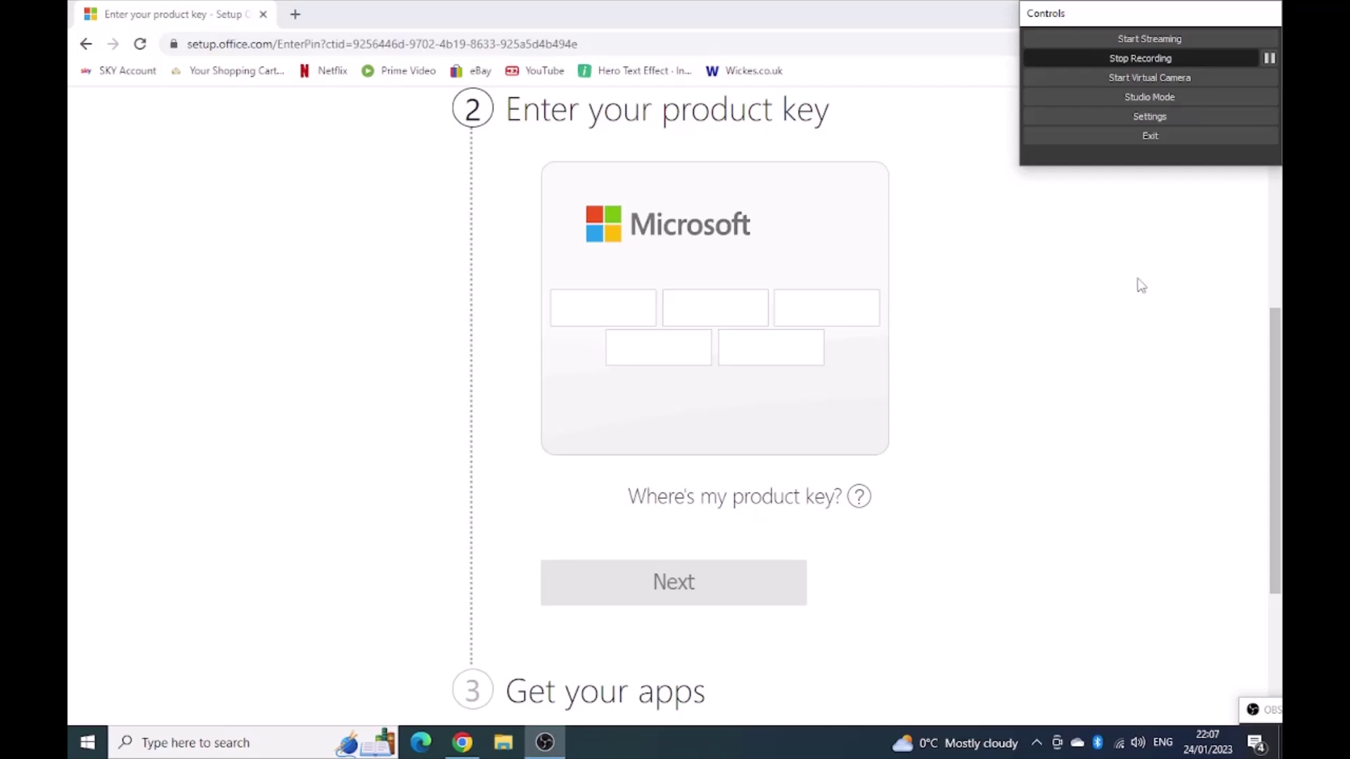
{"action": "left_click", "coordinate": [1141, 285]}
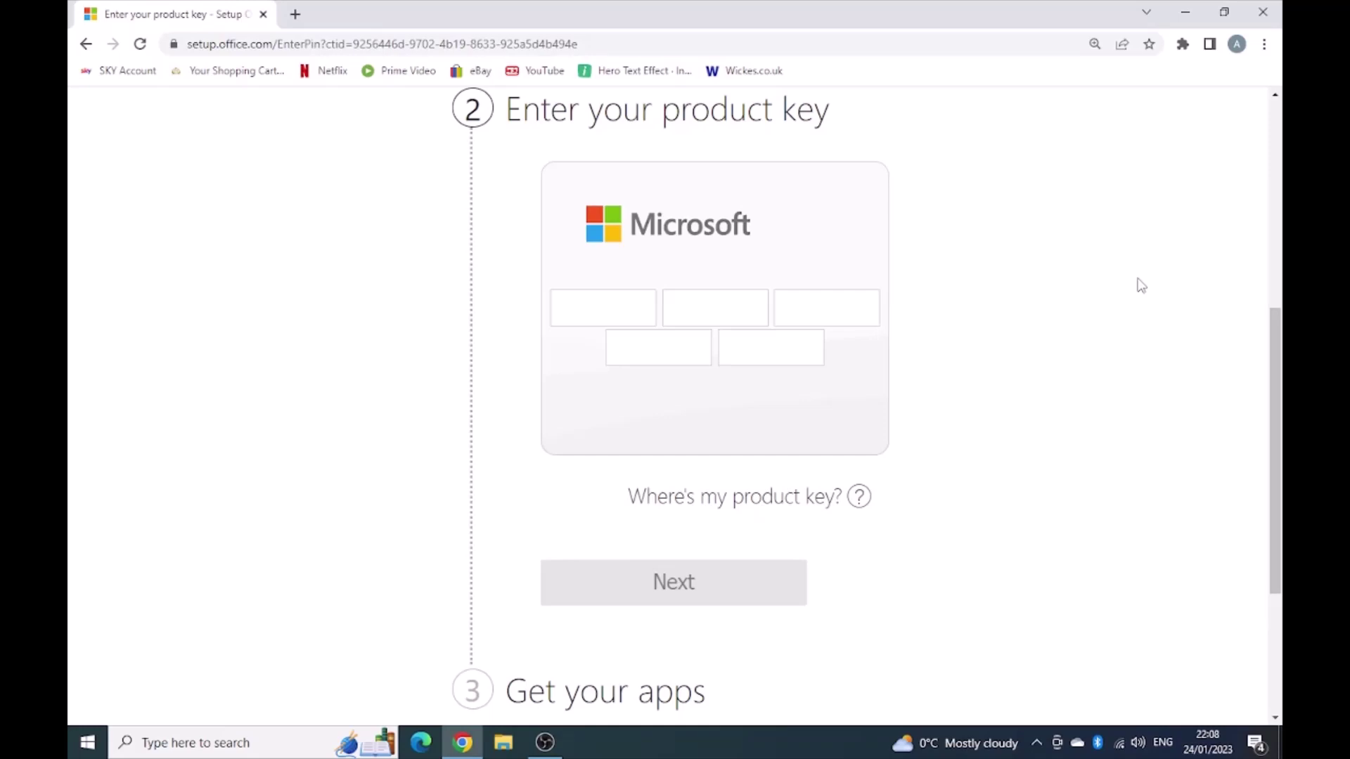
{"action": "left_click", "coordinate": [603, 307]}
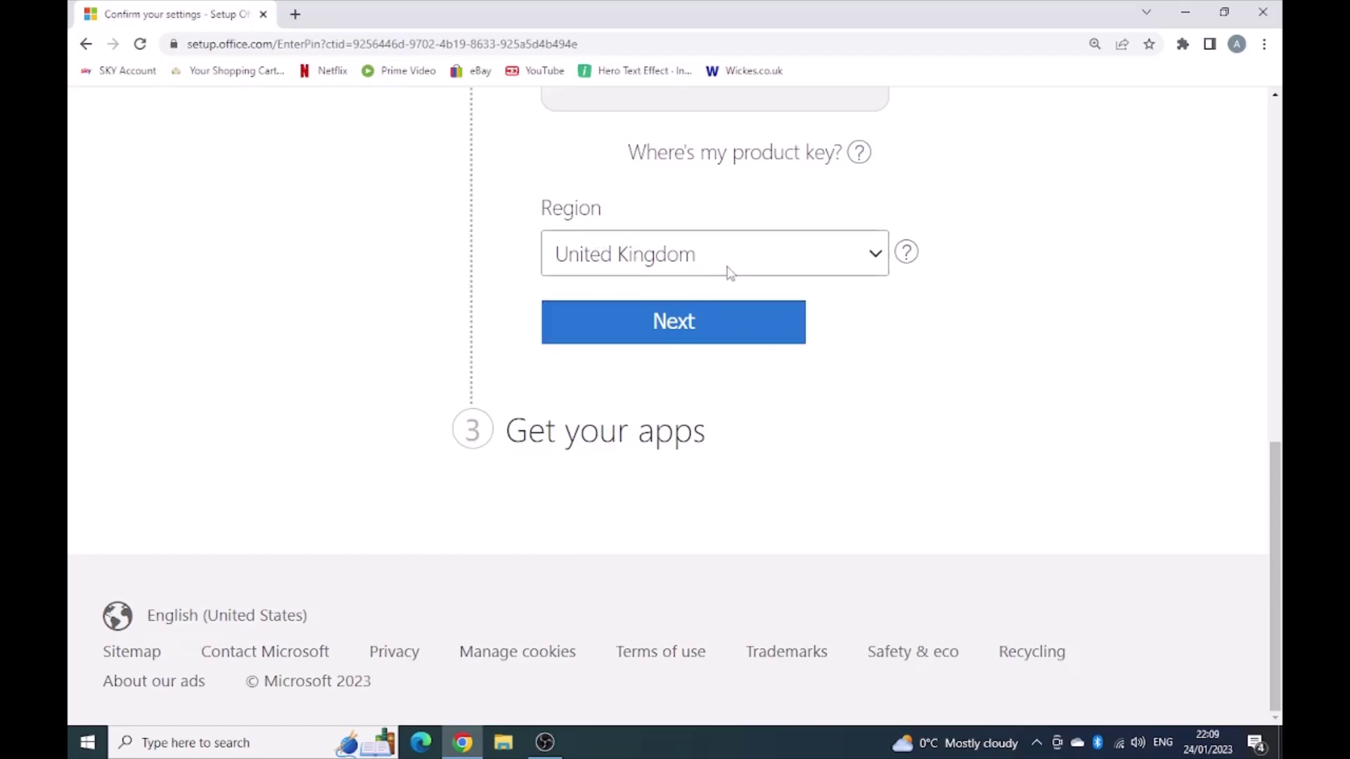
{"action": "left_click", "coordinate": [870, 259]}
{"action": "left_click", "coordinate": [871, 260]}
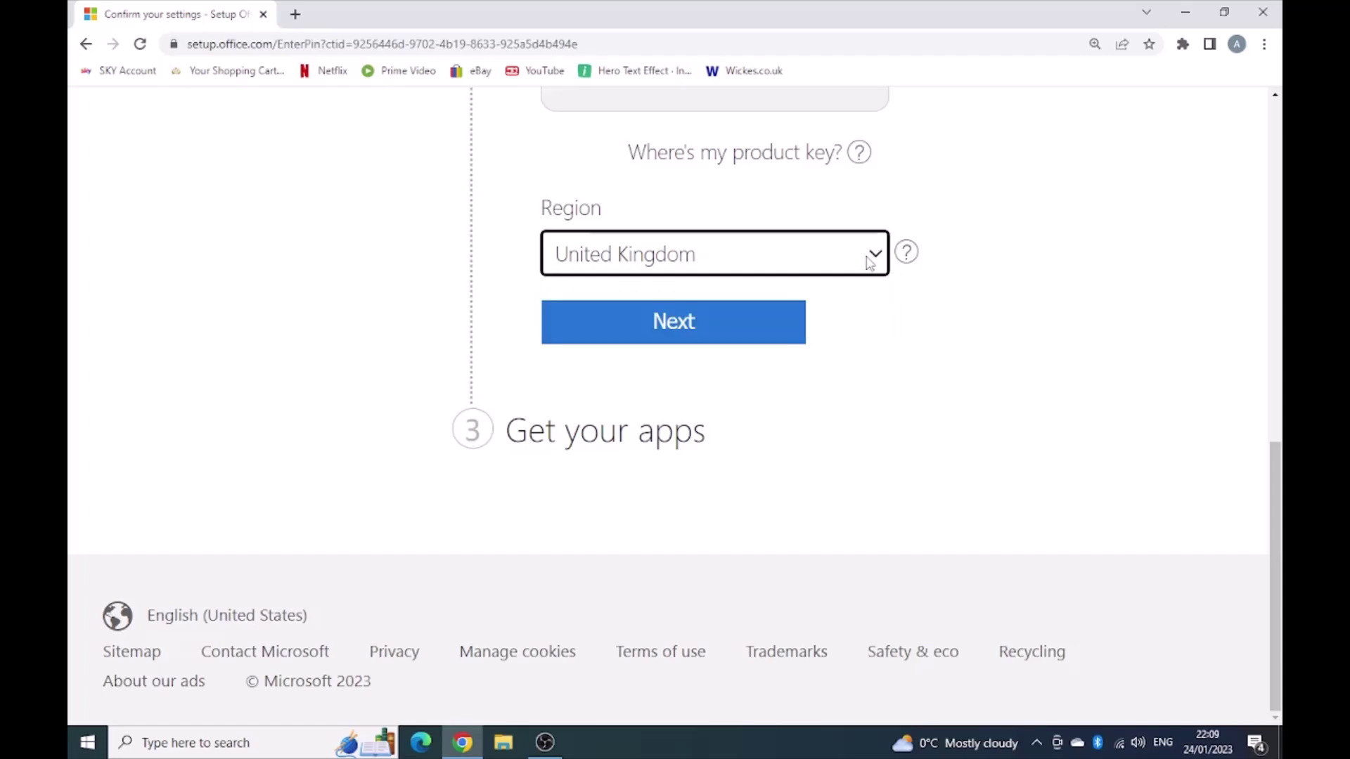
{"action": "left_click", "coordinate": [673, 325]}
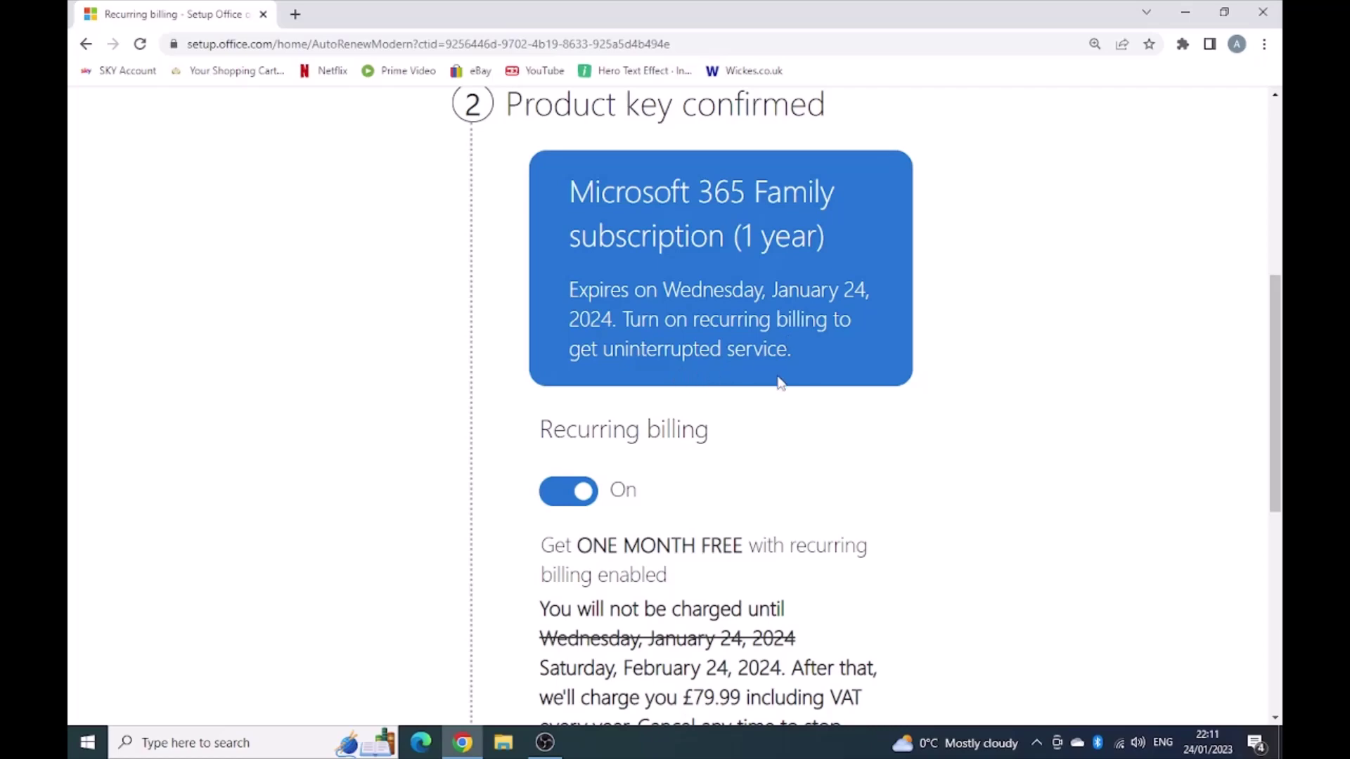
Switch recurring billing Off for the £79.99-a-year Microsoft 365 Family plan
{"action": "scroll", "coordinate": [779, 383], "scroll_direction": "down", "scroll_amount": 2}
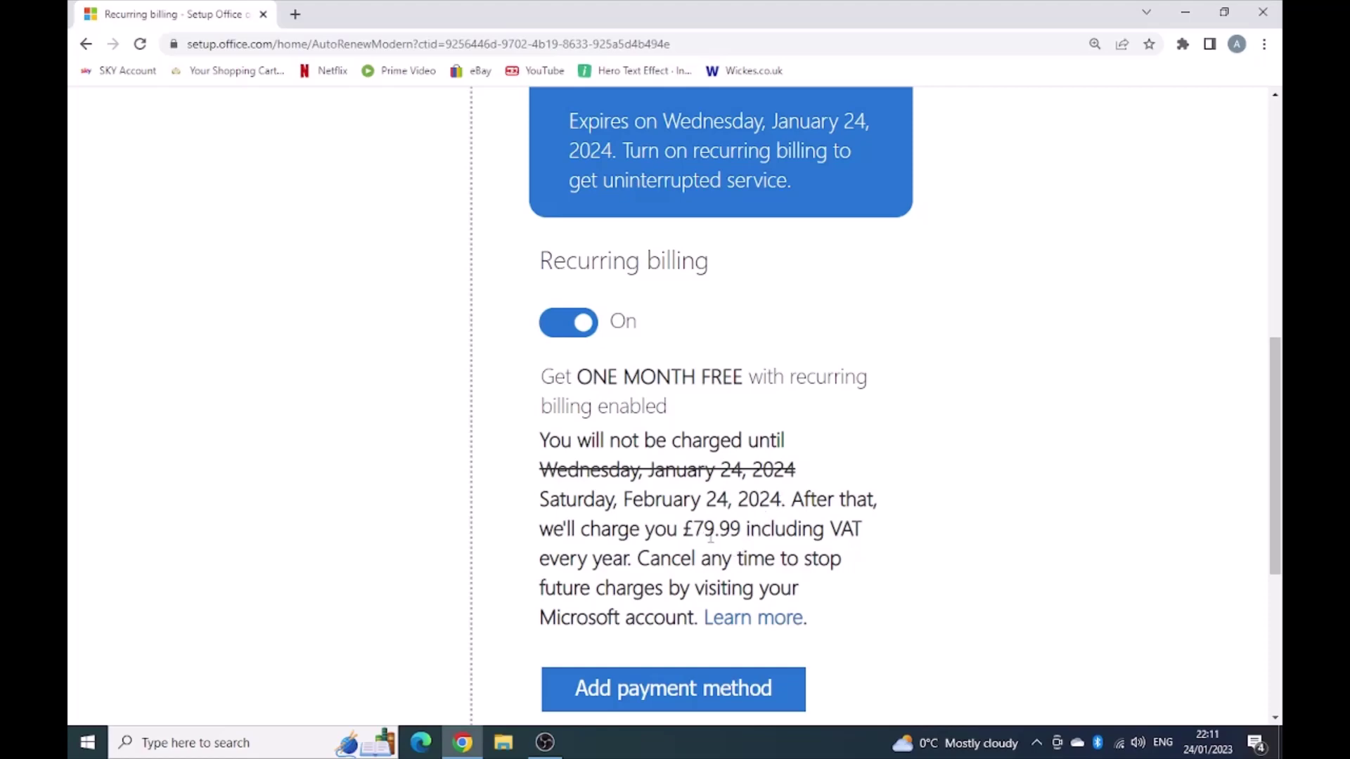
{"action": "left_click_drag", "start_coordinate": [740, 527], "coordinate": [683, 529]}
{"action": "left_click", "coordinate": [853, 527]}
{"action": "left_click", "coordinate": [578, 323]}
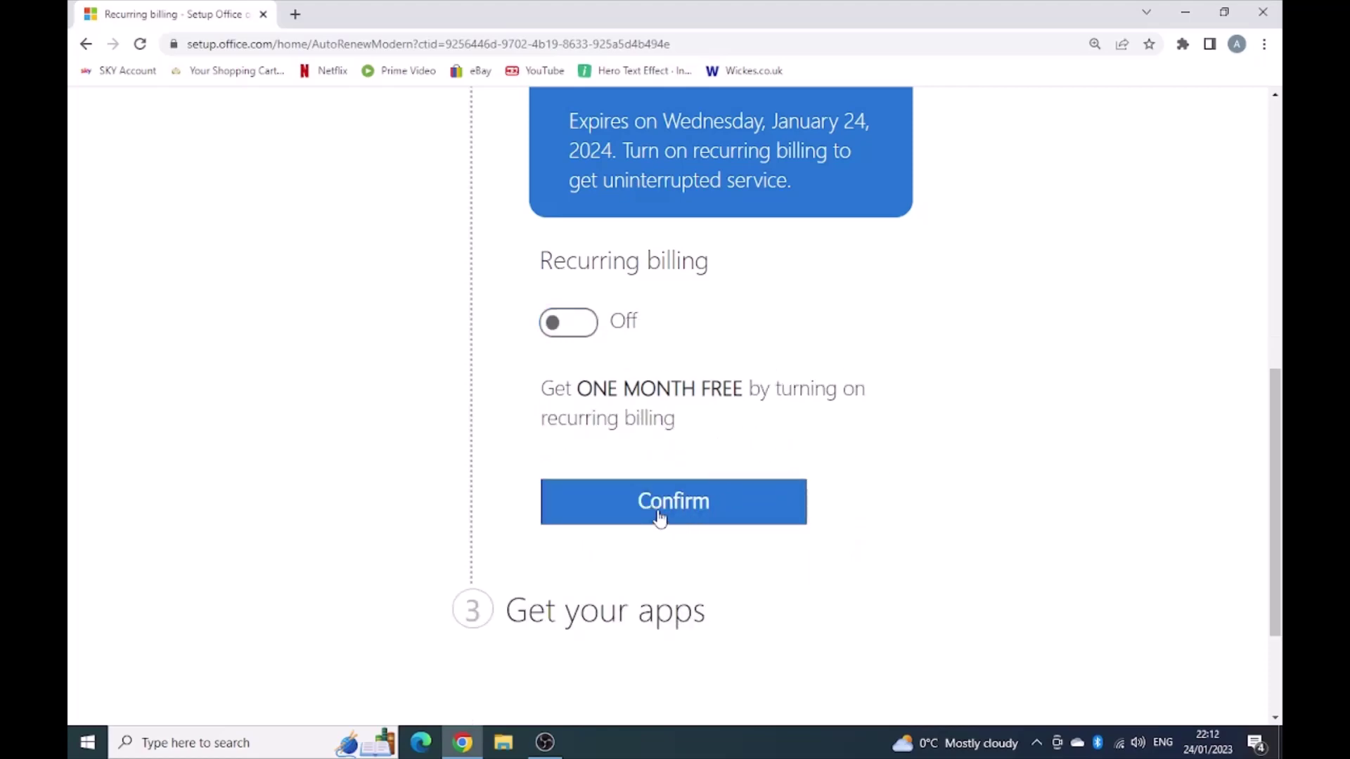
{"action": "left_click", "coordinate": [583, 327]}
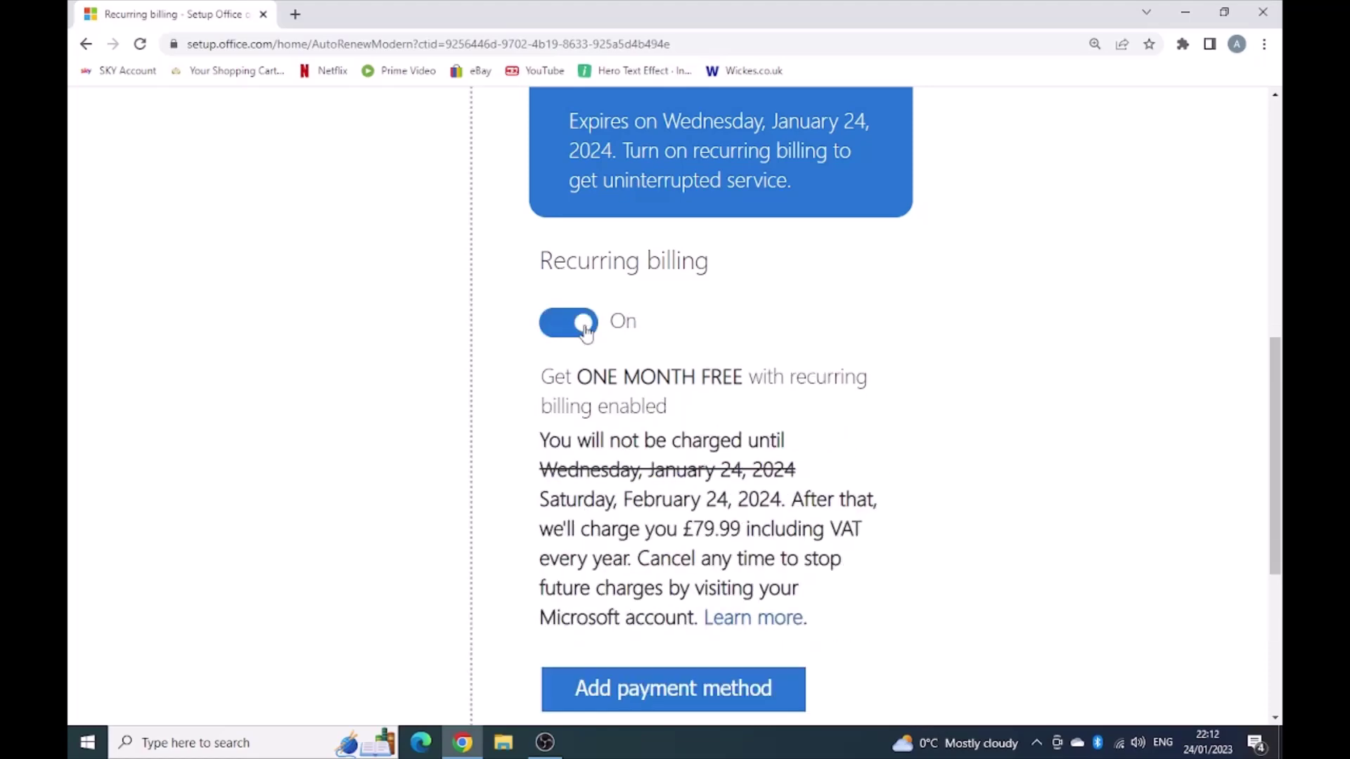
{"action": "left_click", "coordinate": [586, 331]}
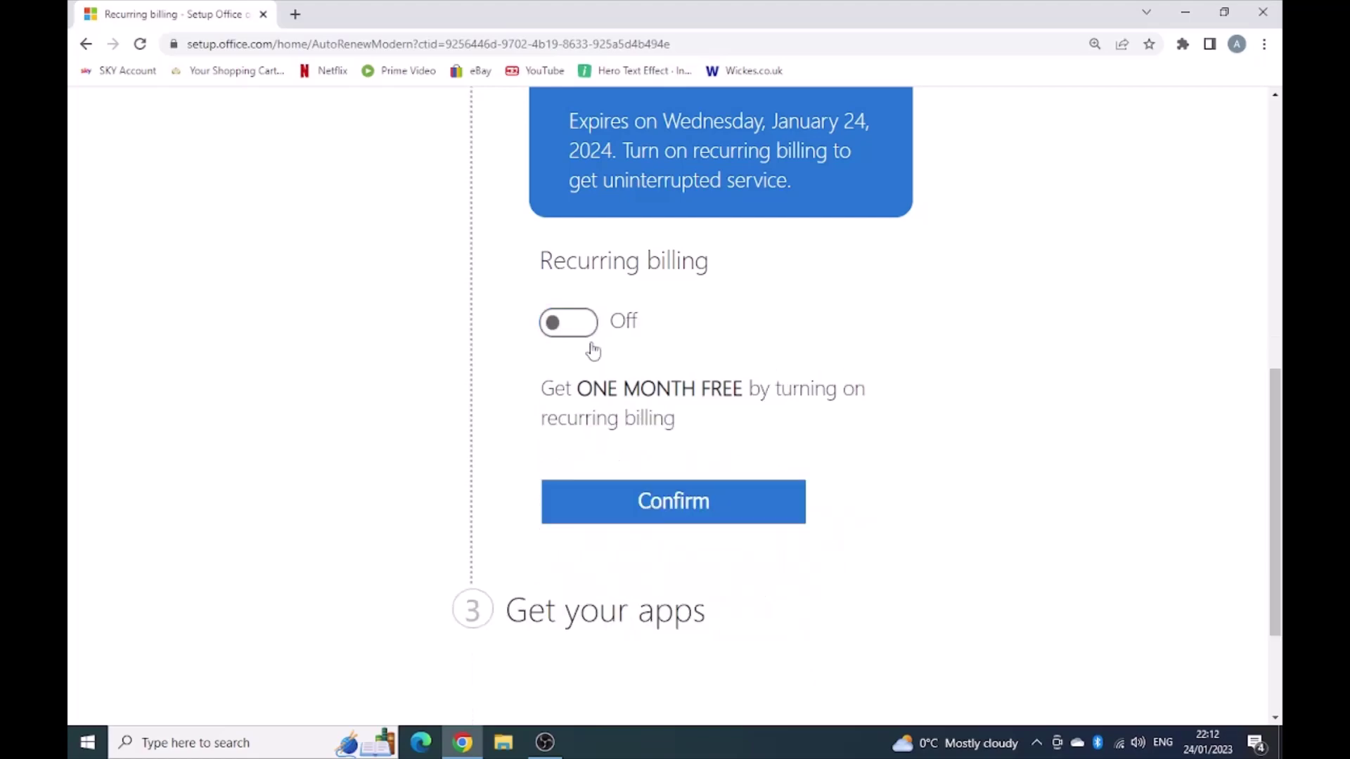
Confirm no recurring billing, opt in to tips and offers, and accept the services agreement
{"action": "left_click", "coordinate": [647, 504]}
{"action": "left_click", "coordinate": [551, 420]}
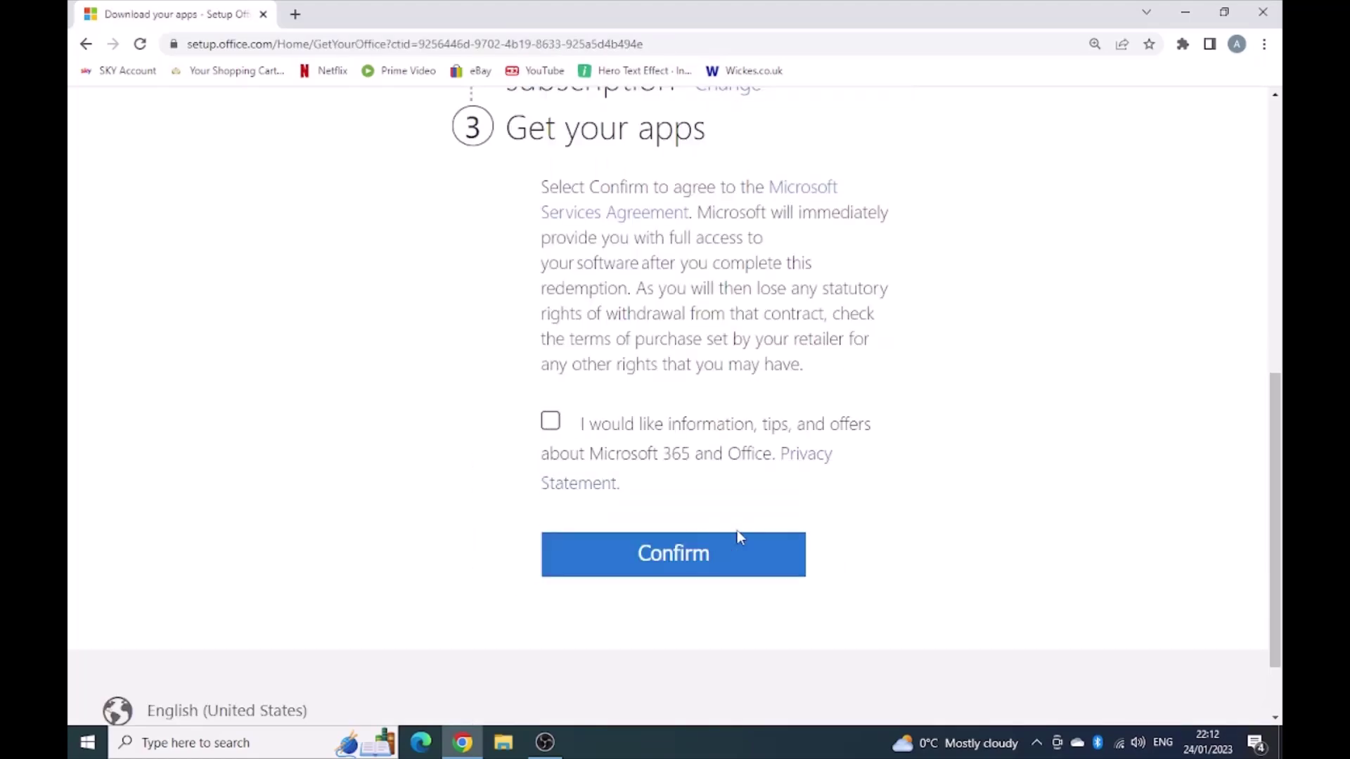
{"action": "left_click", "coordinate": [551, 423]}
{"action": "left_click", "coordinate": [695, 557]}
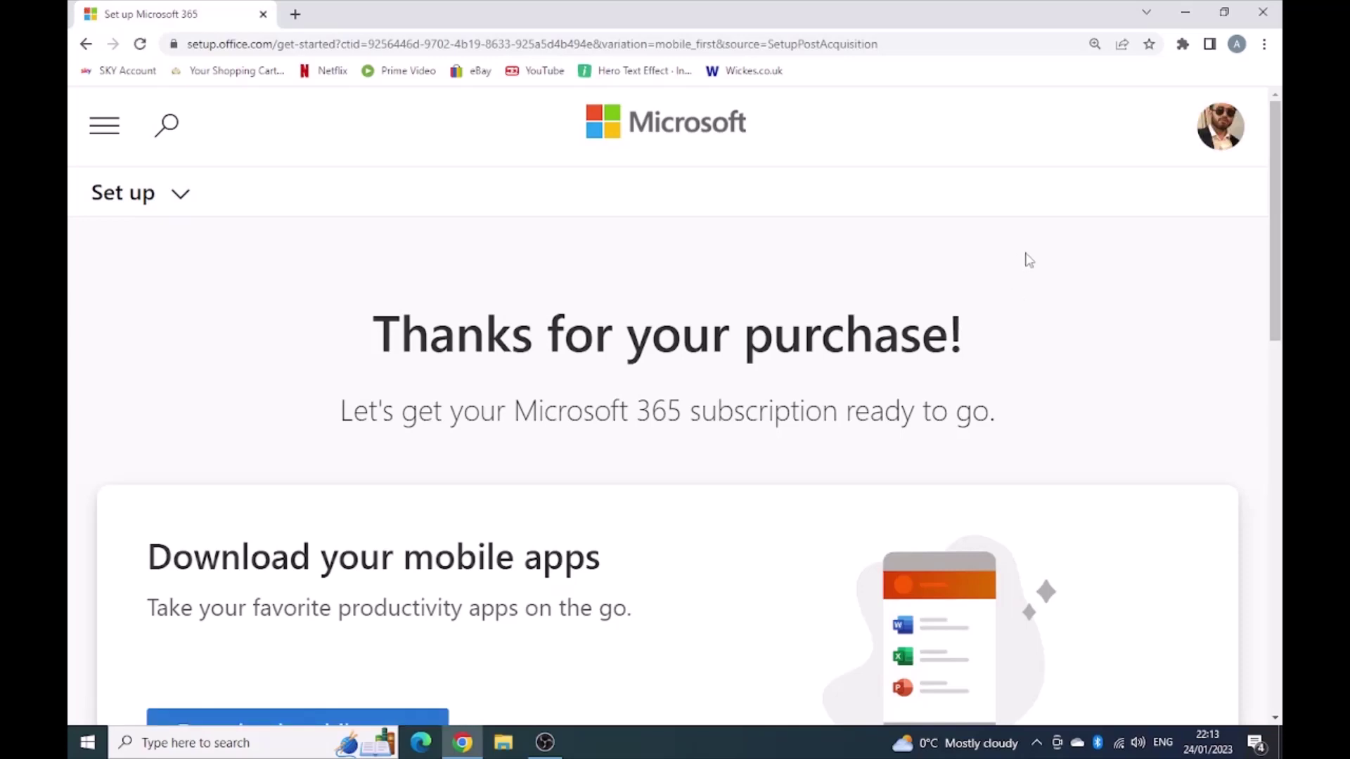
Scroll down the setup page to reach the Download desktop apps link
{"action": "scroll", "coordinate": [1026, 259], "scroll_direction": "down", "scroll_amount": 1}
{"action": "scroll", "coordinate": [1009, 316], "scroll_direction": "down", "scroll_amount": 6}
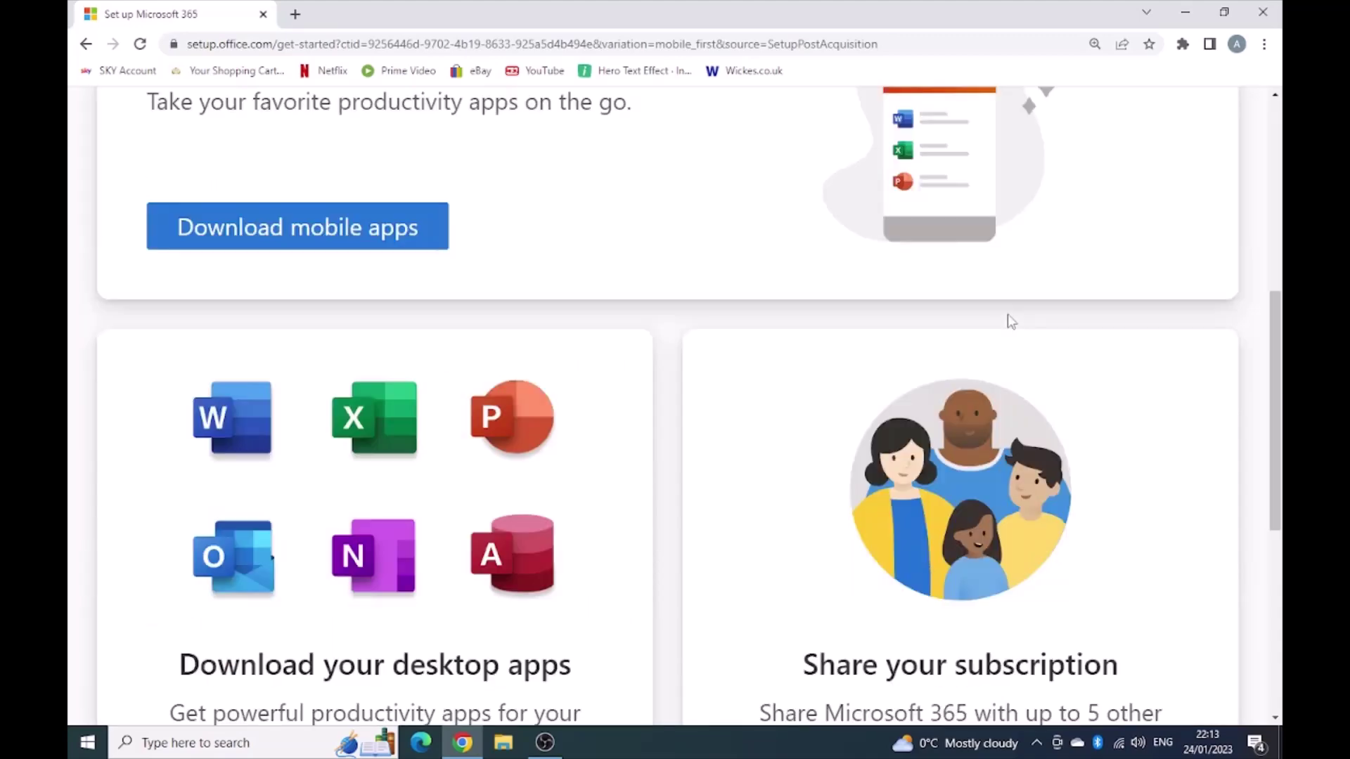
{"action": "scroll", "coordinate": [1007, 313], "scroll_direction": "down", "scroll_amount": 2}
{"action": "scroll", "coordinate": [1009, 320], "scroll_direction": "down", "scroll_amount": 1}
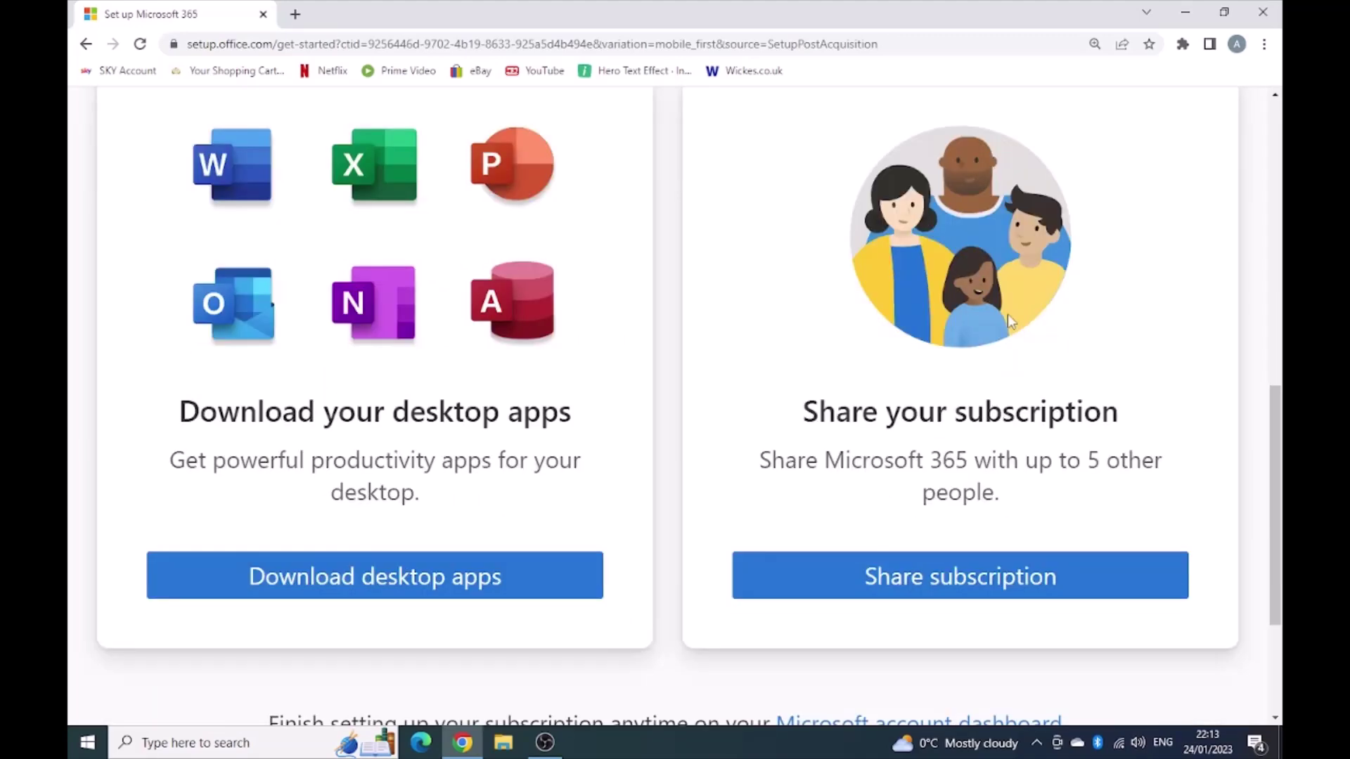
{"action": "scroll", "coordinate": [1009, 320], "scroll_direction": "up", "scroll_amount": 6}
{"action": "scroll", "coordinate": [1009, 318], "scroll_direction": "up", "scroll_amount": 3}
{"action": "scroll", "coordinate": [1007, 315], "scroll_direction": "down", "scroll_amount": 4}
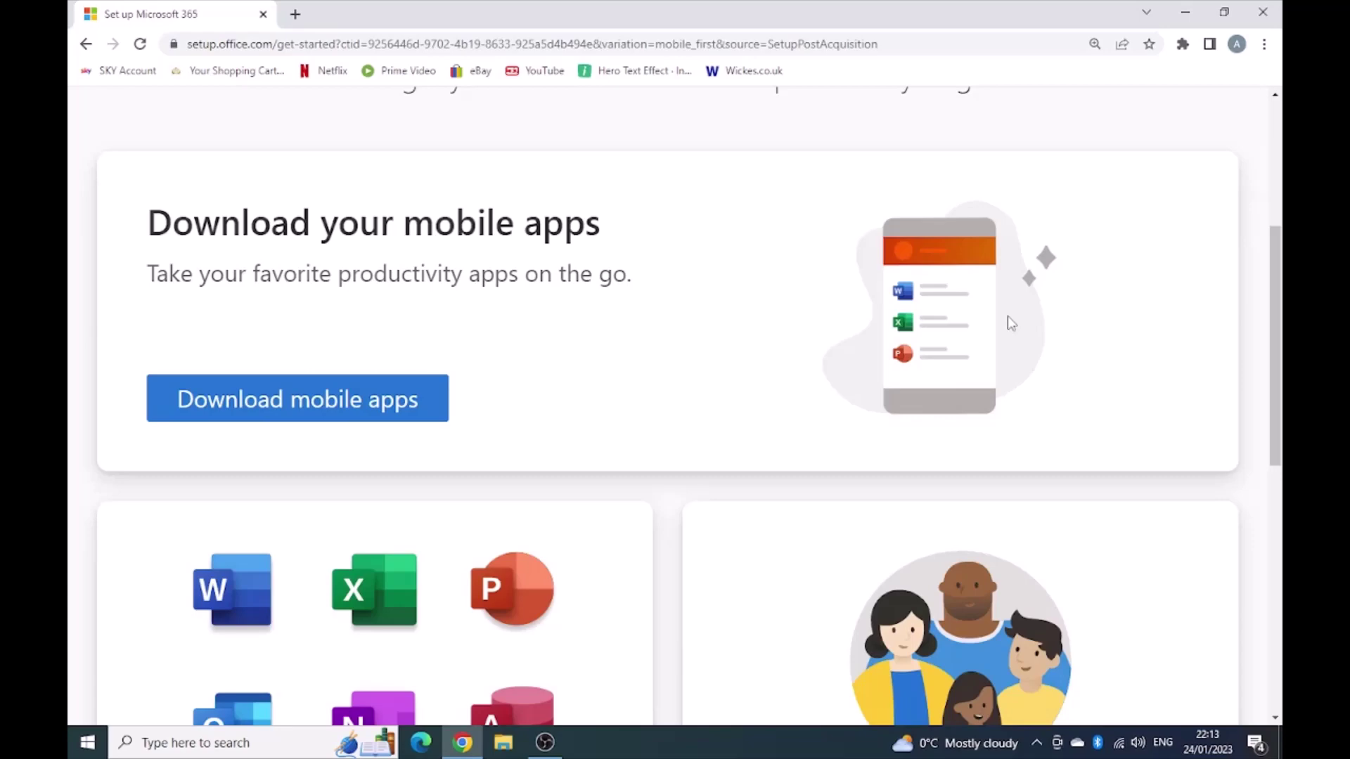
{"action": "scroll", "coordinate": [965, 321], "scroll_direction": "down", "scroll_amount": 2}
{"action": "scroll", "coordinate": [967, 325], "scroll_direction": "down", "scroll_amount": 1}
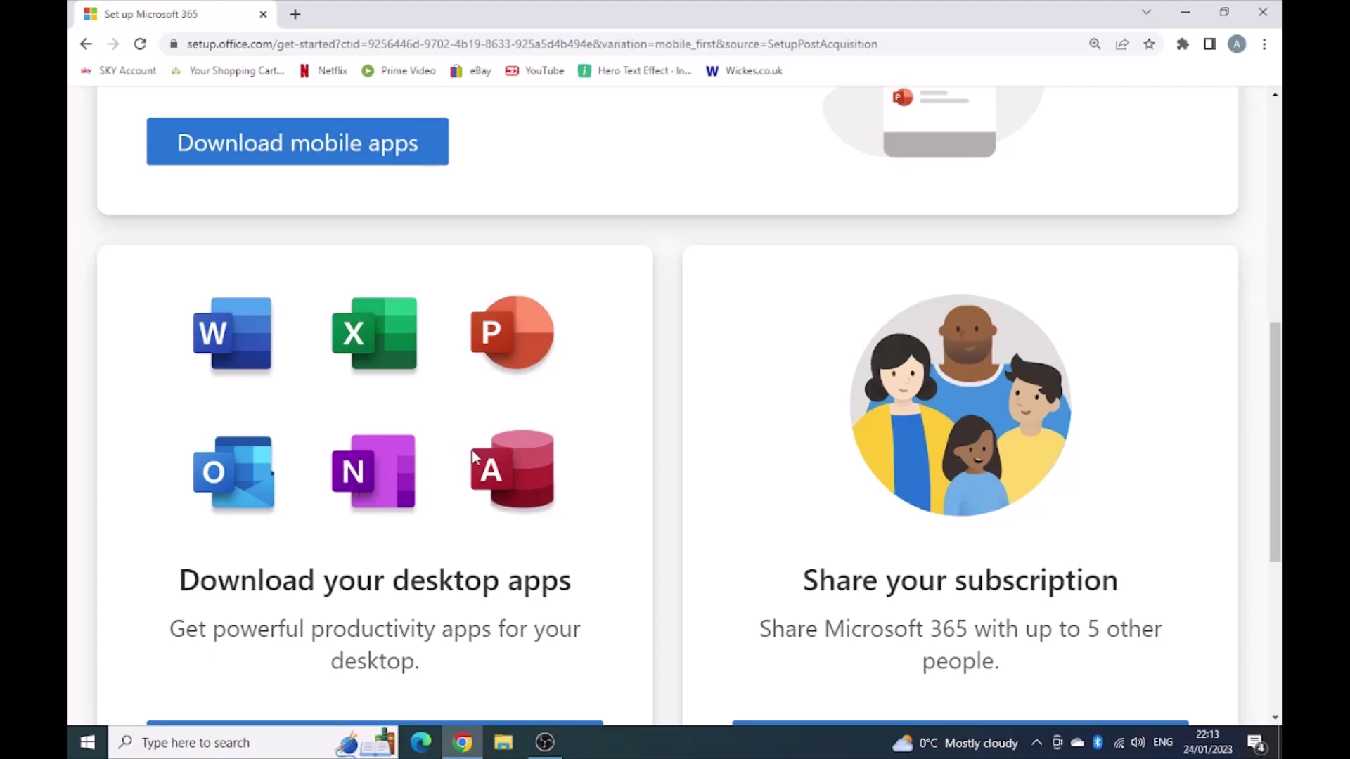
{"action": "scroll", "coordinate": [496, 475], "scroll_direction": "down", "scroll_amount": 2}
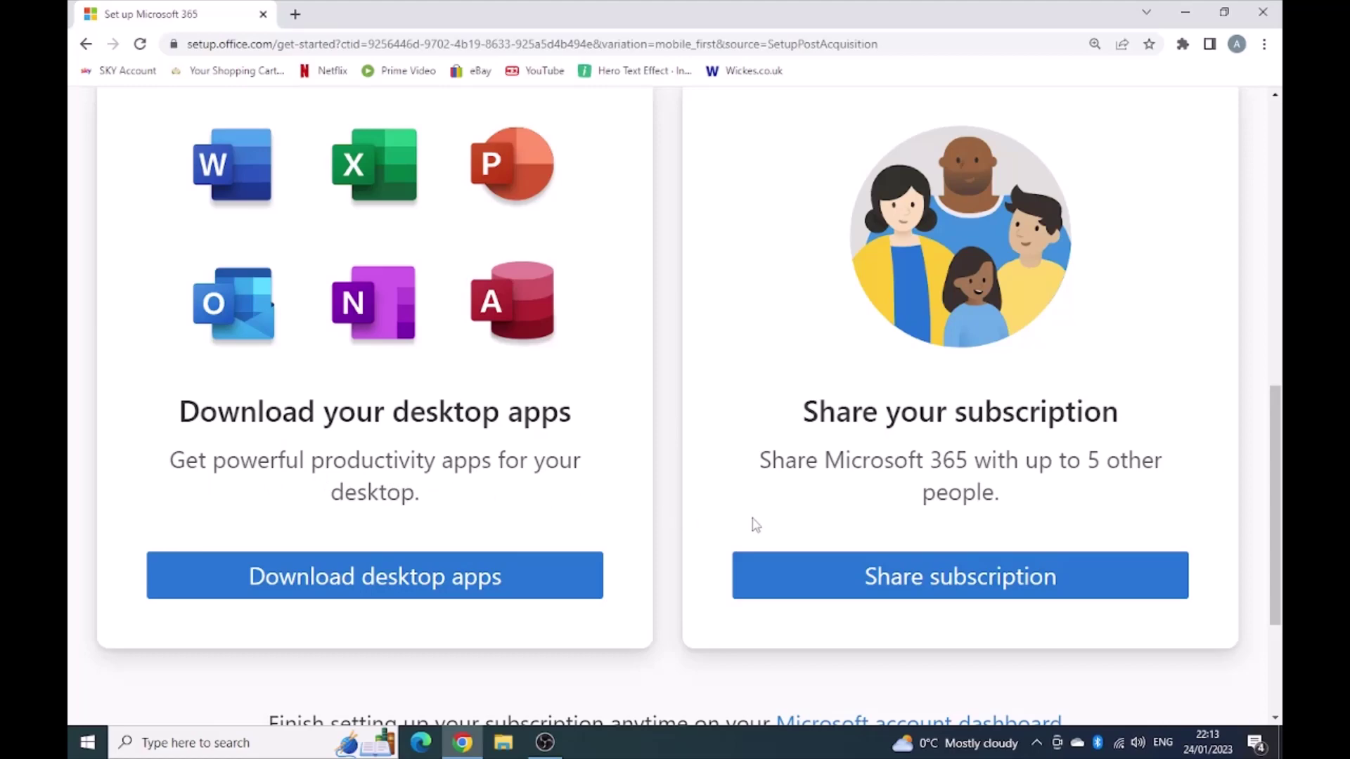
{"action": "scroll", "coordinate": [1069, 488], "scroll_direction": "down", "scroll_amount": 1}
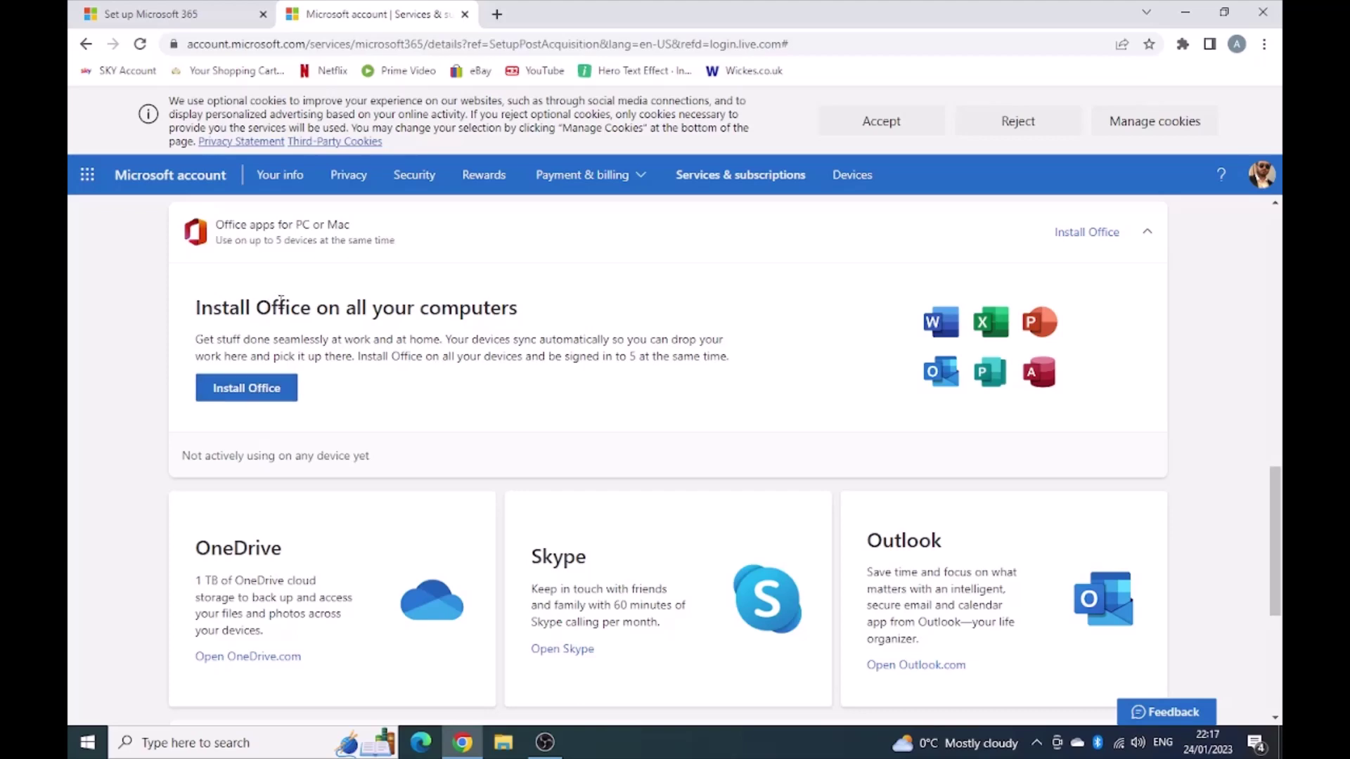
Open the Download and install Office dialog from the Office apps for PC or Mac section
{"action": "left_click", "coordinate": [259, 395]}
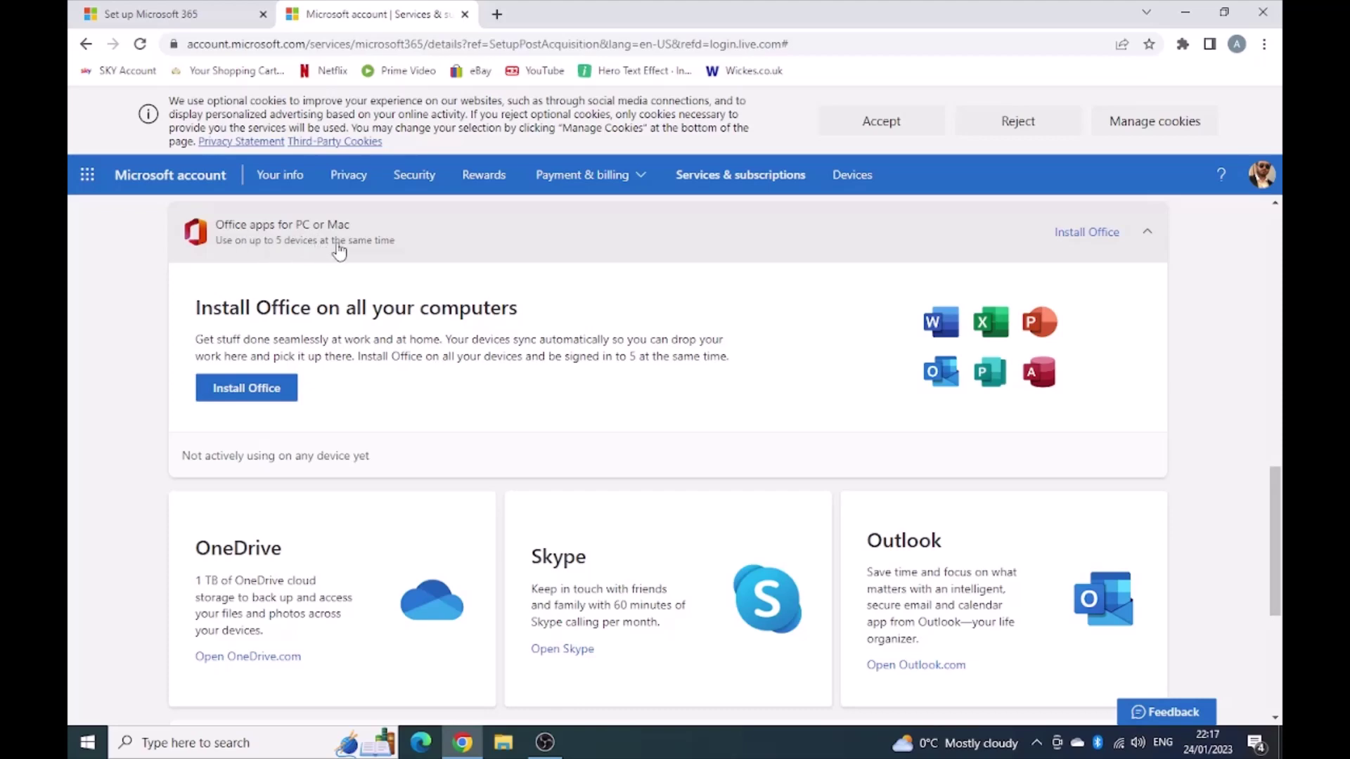
{"action": "left_click", "coordinate": [1147, 236]}
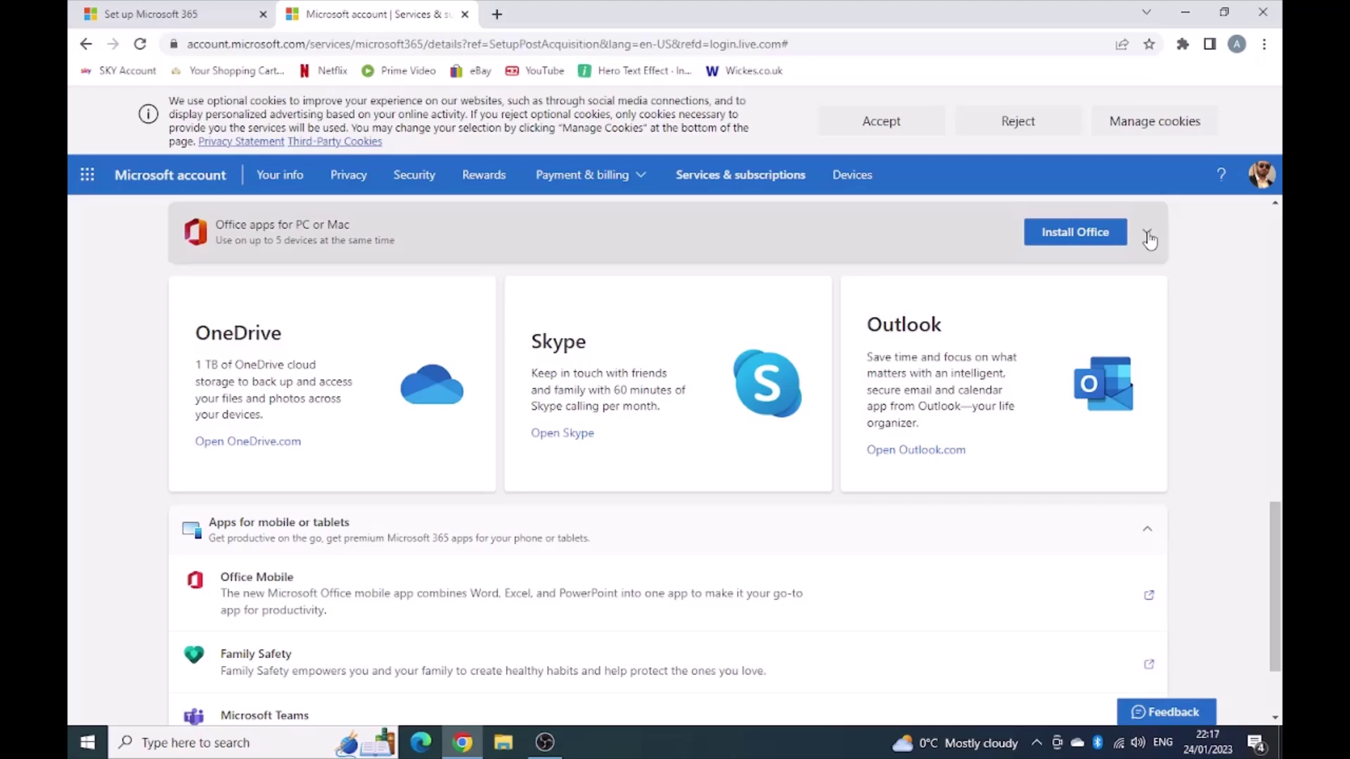
{"action": "left_click", "coordinate": [1148, 237]}
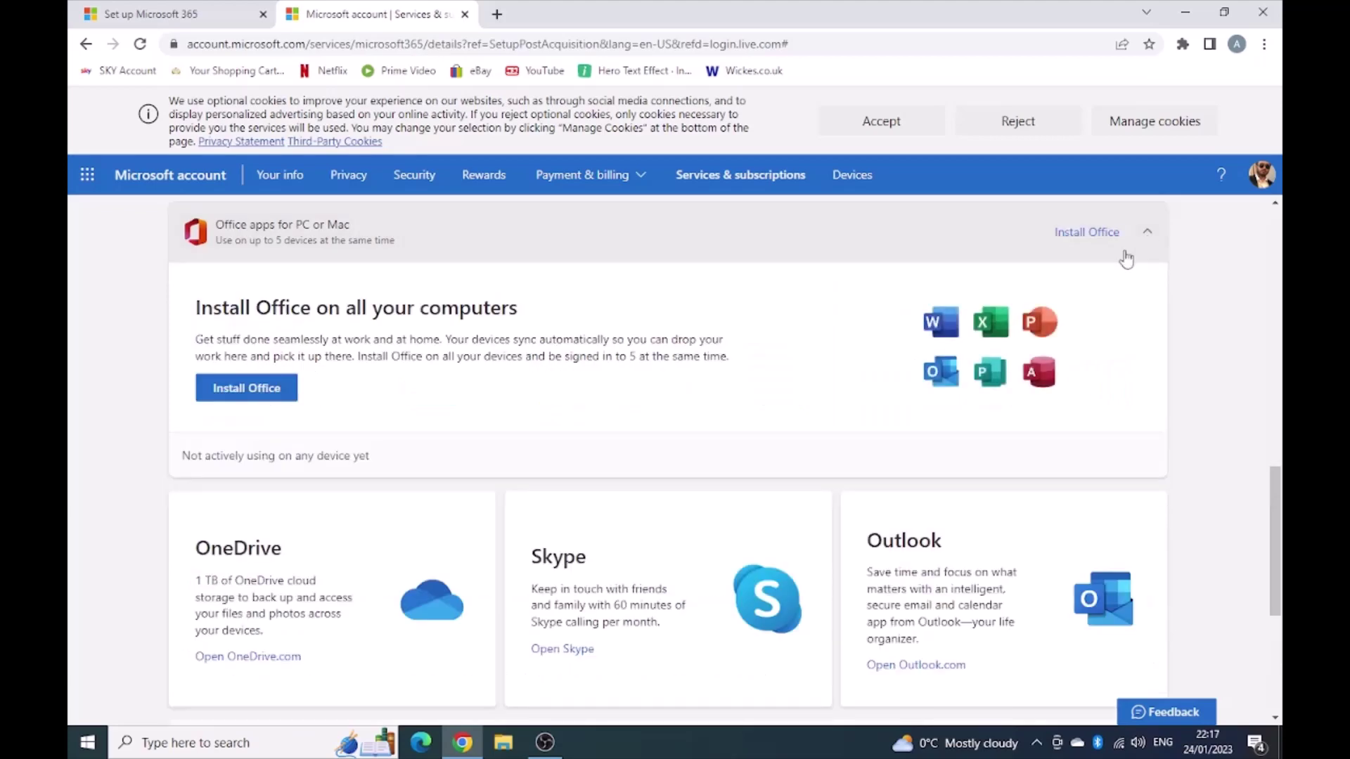
{"action": "left_click", "coordinate": [232, 391]}
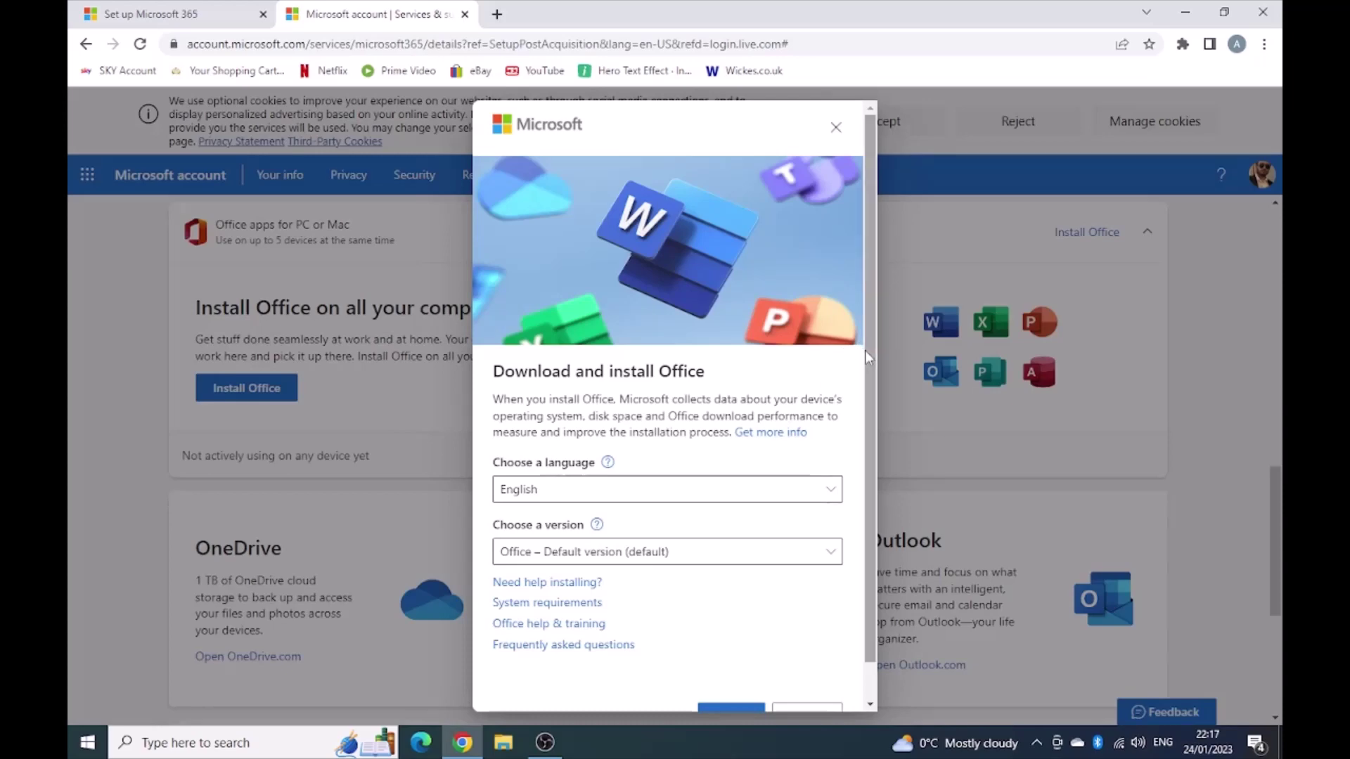
Keep English with Office – Default version and start downloading OfficeSetup.exe
{"action": "left_click_drag", "start_coordinate": [872, 362], "coordinate": [875, 432]}
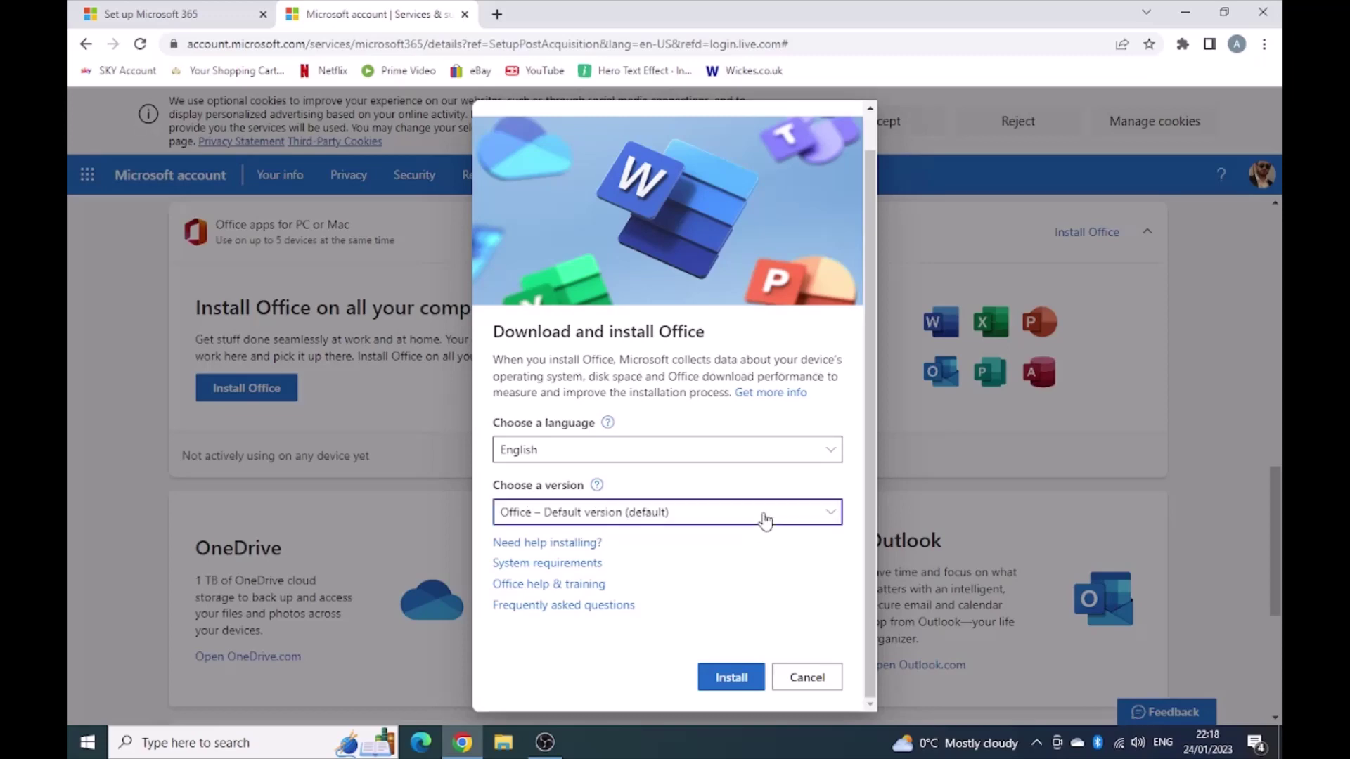
{"action": "left_click", "coordinate": [796, 521]}
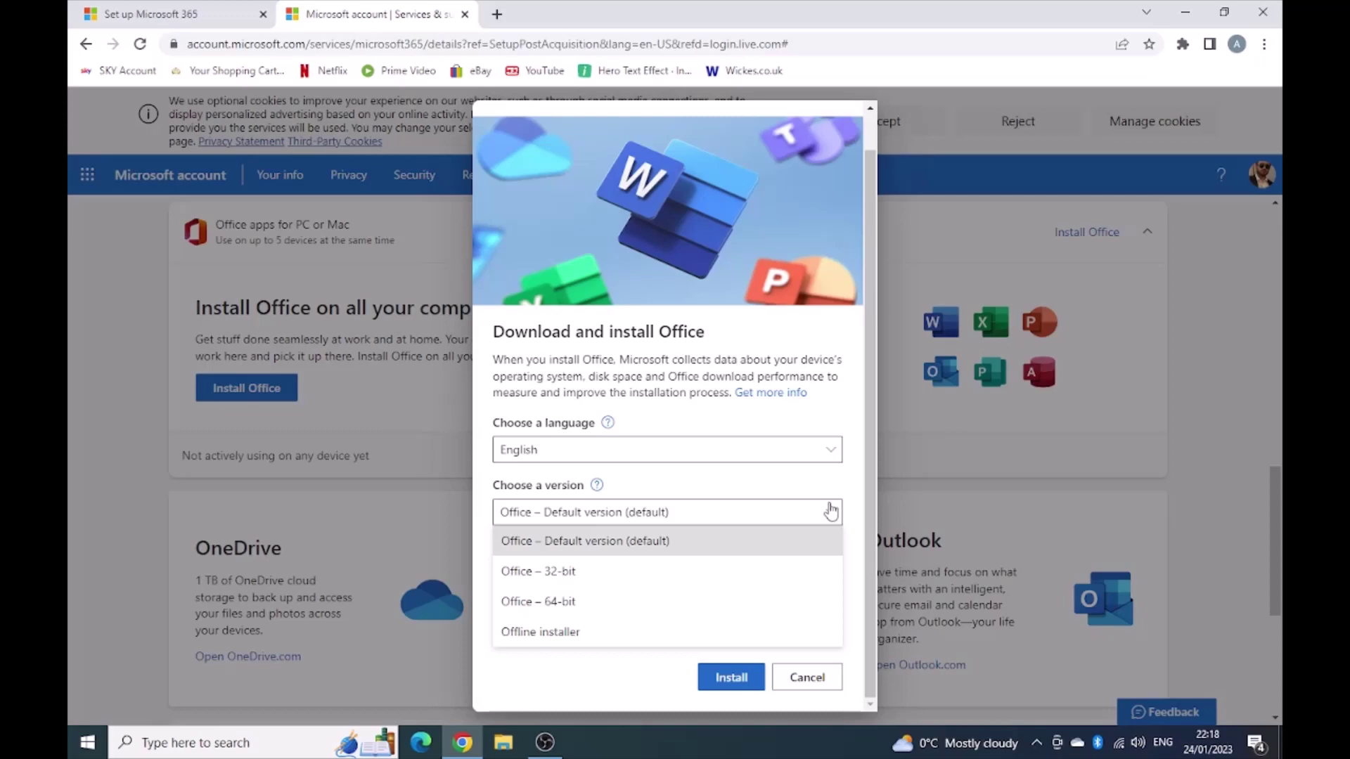
{"action": "left_click", "coordinate": [830, 512]}
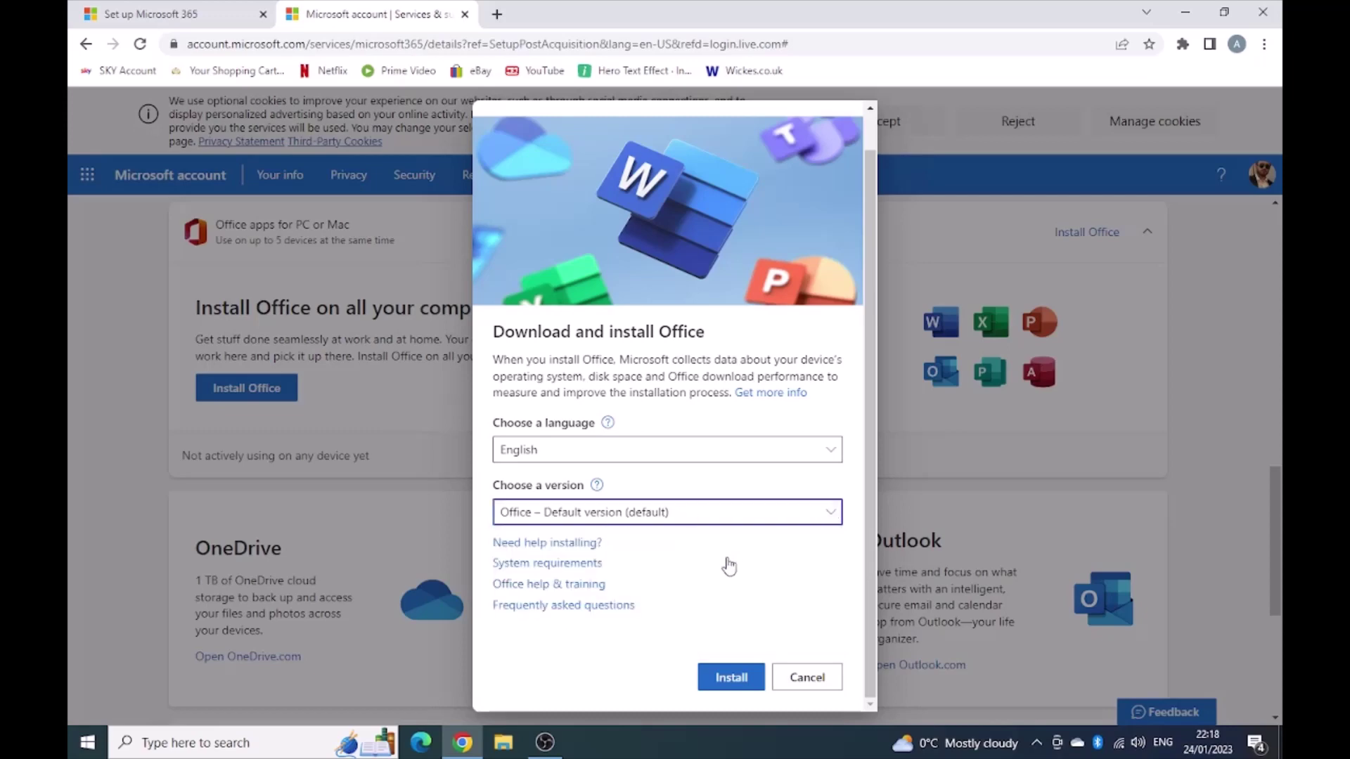
{"action": "left_click", "coordinate": [728, 680]}
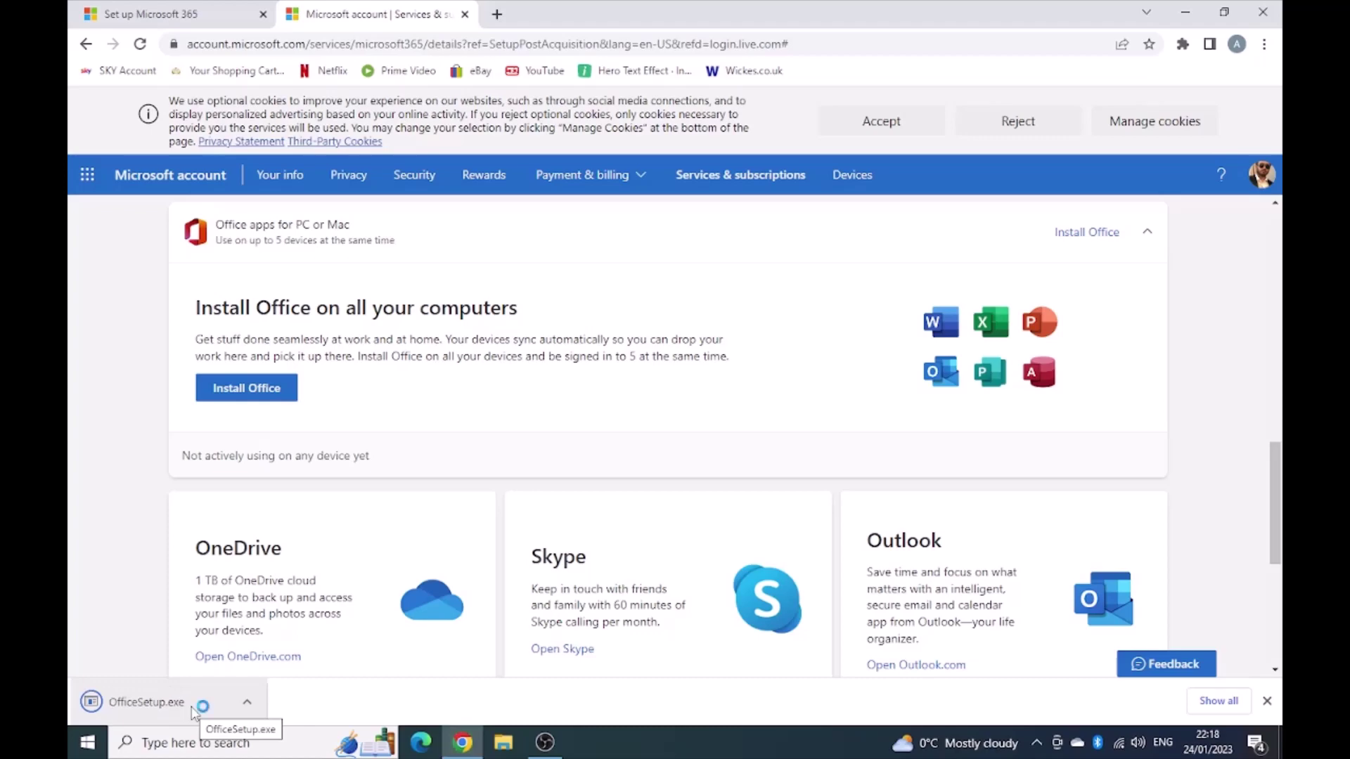
Run OfficeSetup.exe and close the You're all set! message once installation finishes
{"action": "left_click", "coordinate": [188, 703]}
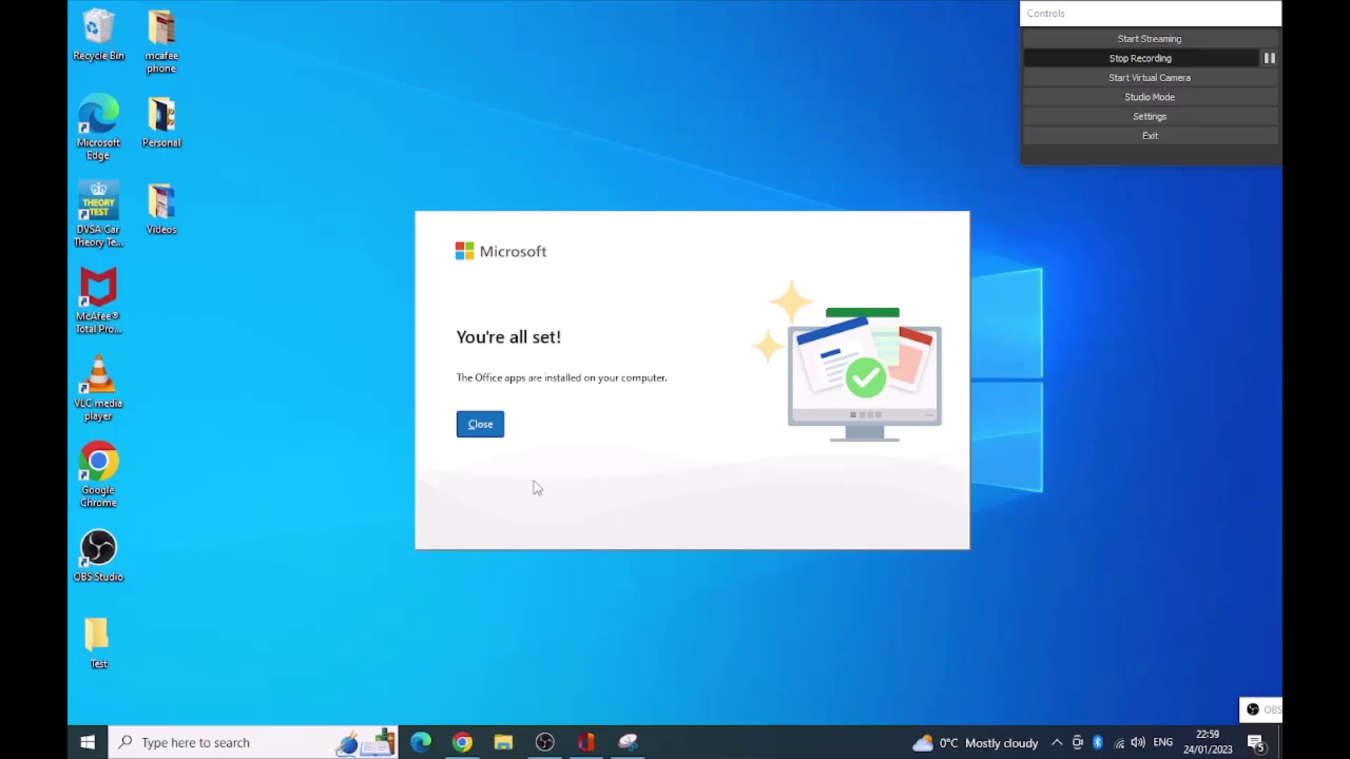
{"action": "left_click", "coordinate": [476, 427]}
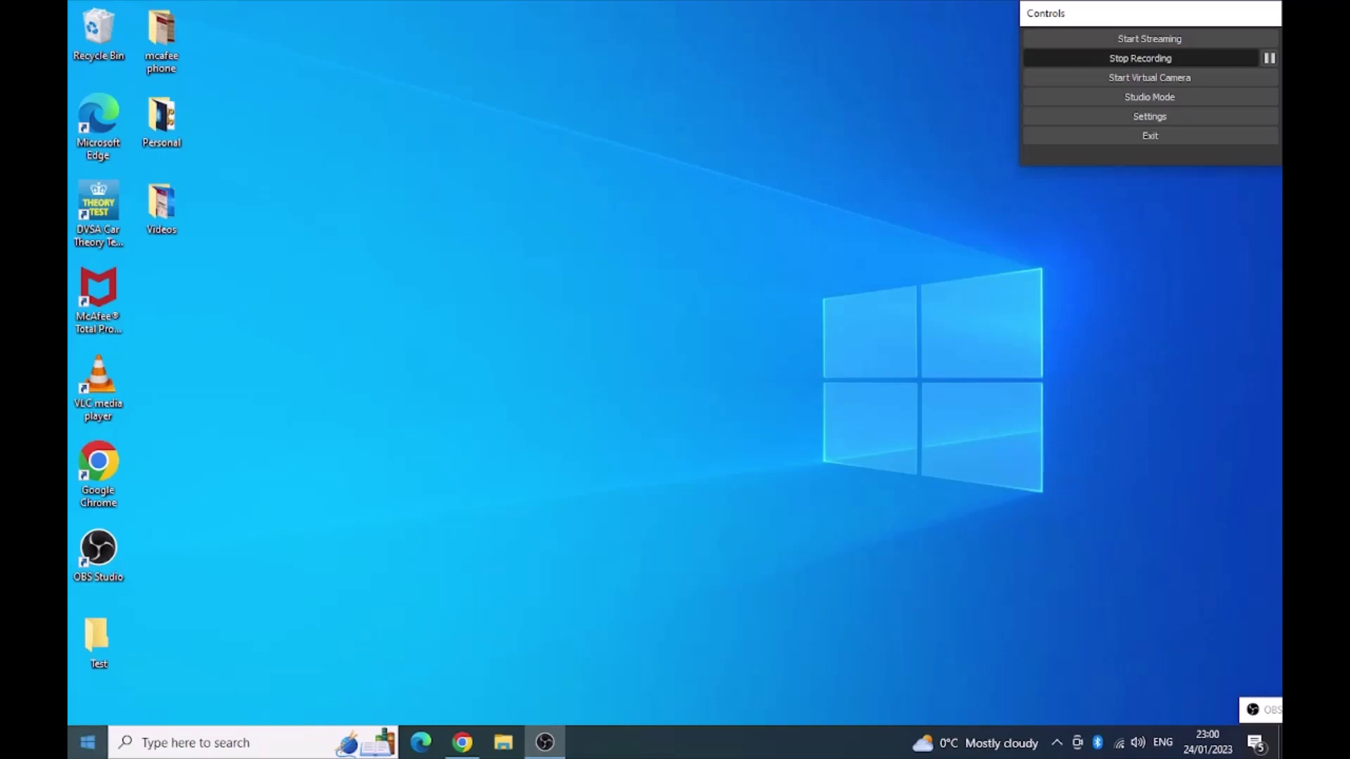
Browse the Start menu's All apps list for the newly added Word, PowerPoint and Outlook
{"action": "left_click", "coordinate": [88, 749]}
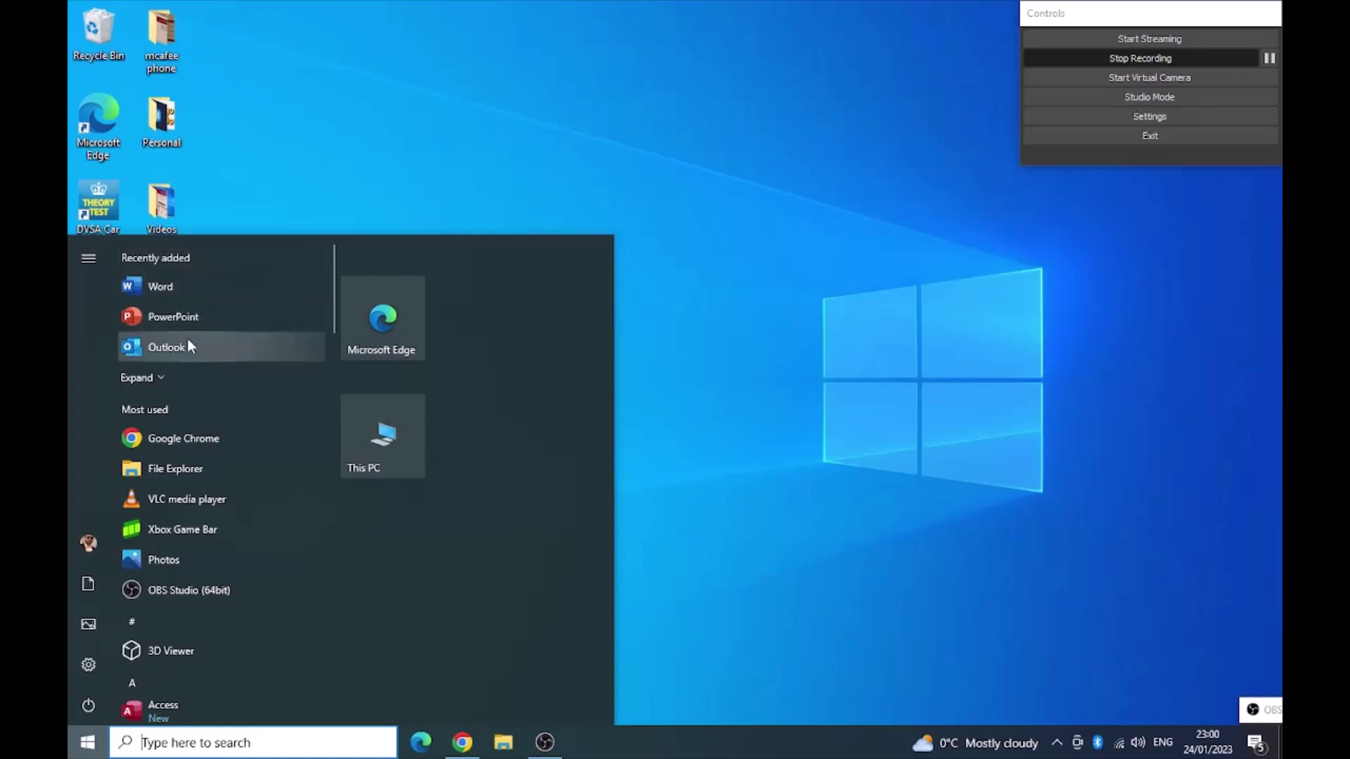
{"action": "scroll", "coordinate": [205, 509], "scroll_direction": "down", "scroll_amount": 3}
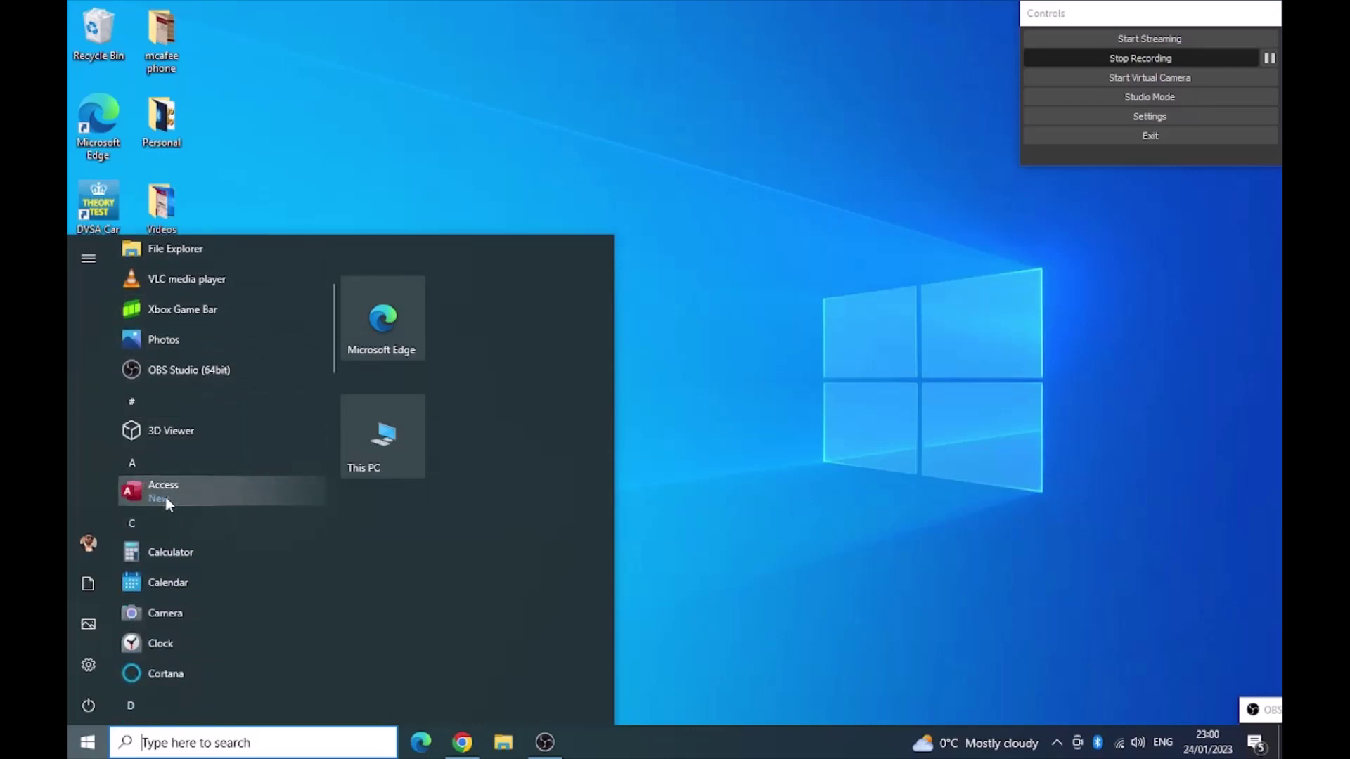
{"action": "scroll", "coordinate": [169, 497], "scroll_direction": "down", "scroll_amount": 2}
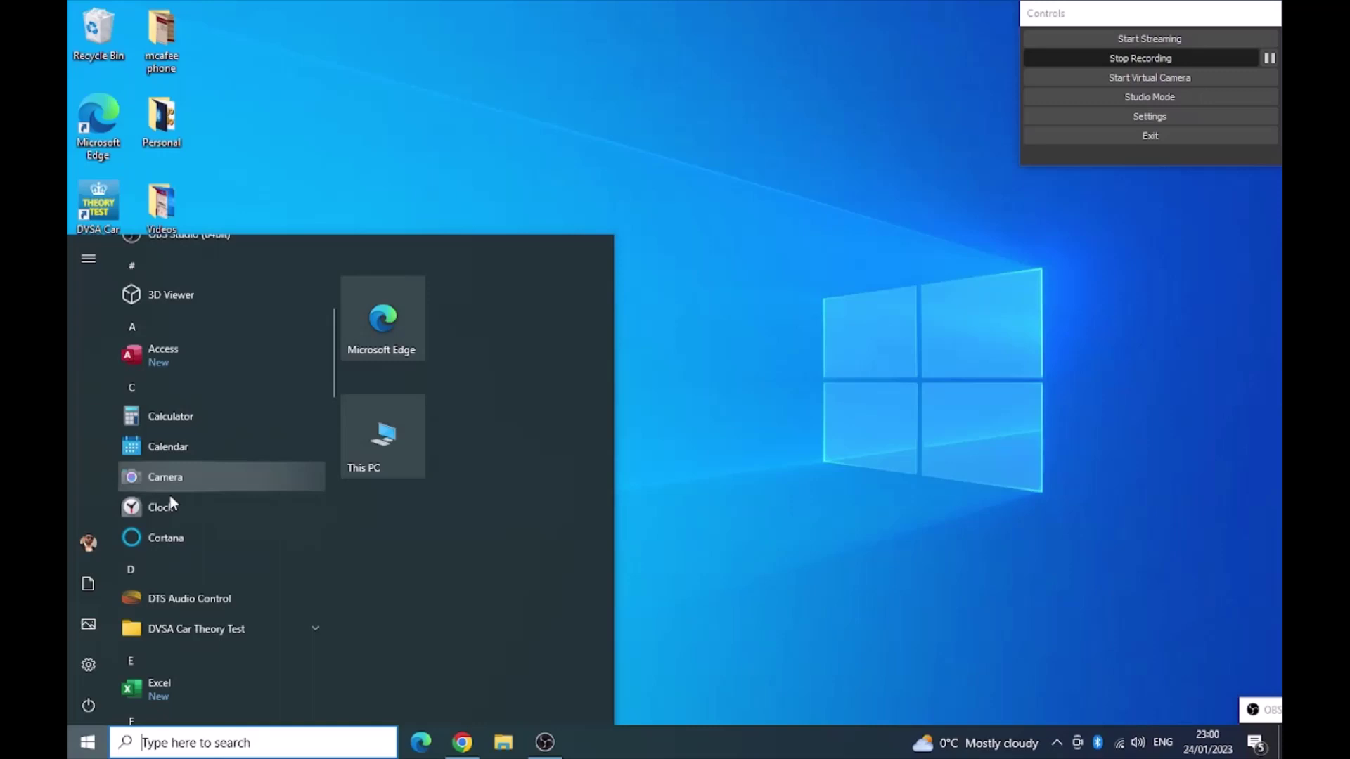
{"action": "scroll", "coordinate": [171, 500], "scroll_direction": "down", "scroll_amount": 3}
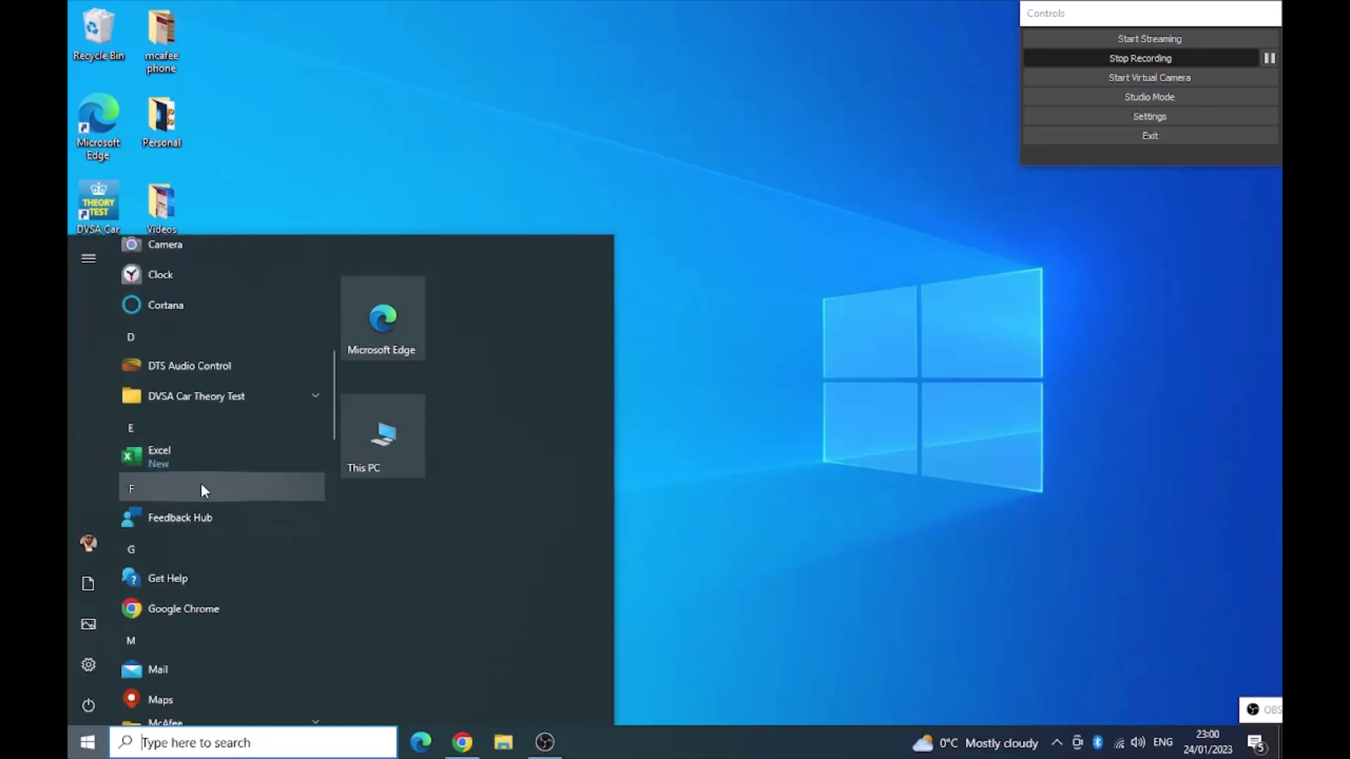
{"action": "scroll", "coordinate": [201, 485], "scroll_direction": "down", "scroll_amount": 3}
{"action": "scroll", "coordinate": [208, 483], "scroll_direction": "down", "scroll_amount": 1}
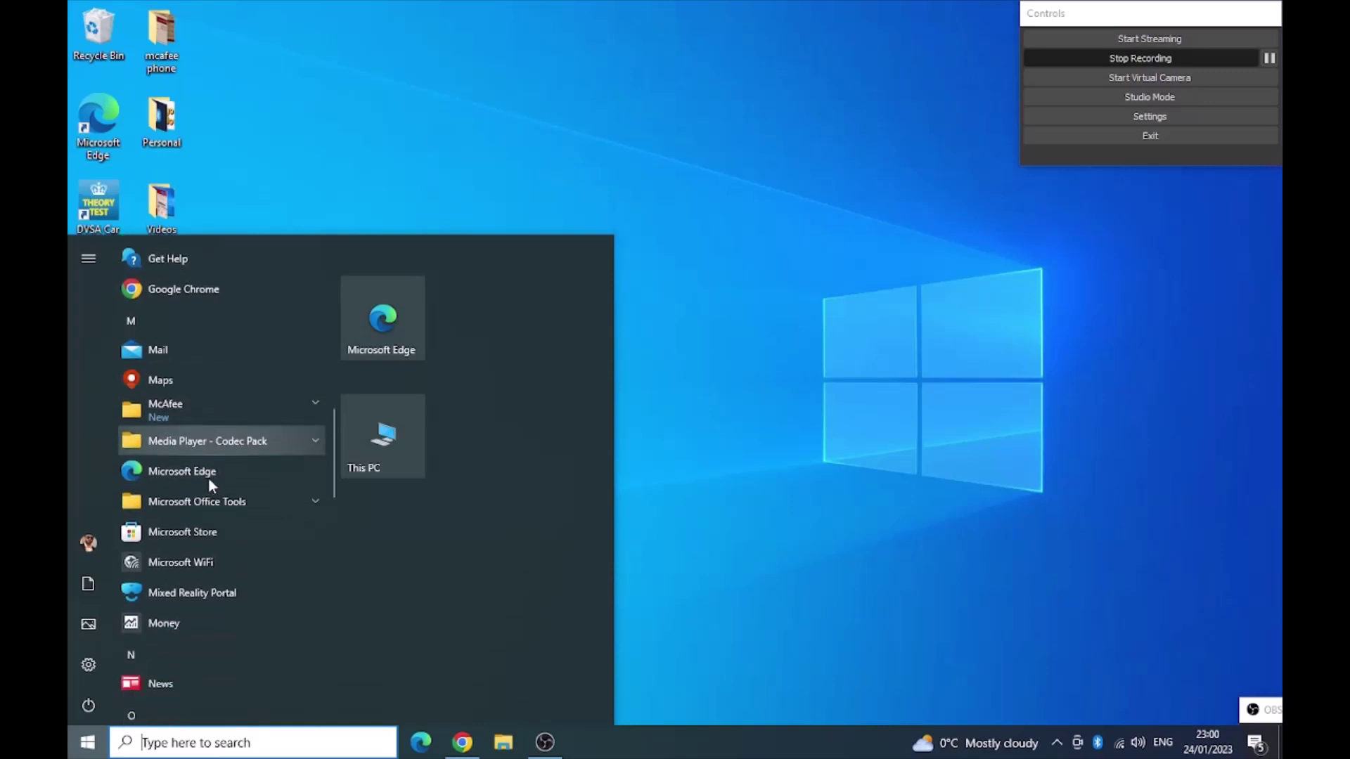
{"action": "scroll", "coordinate": [210, 464], "scroll_direction": "down", "scroll_amount": 4}
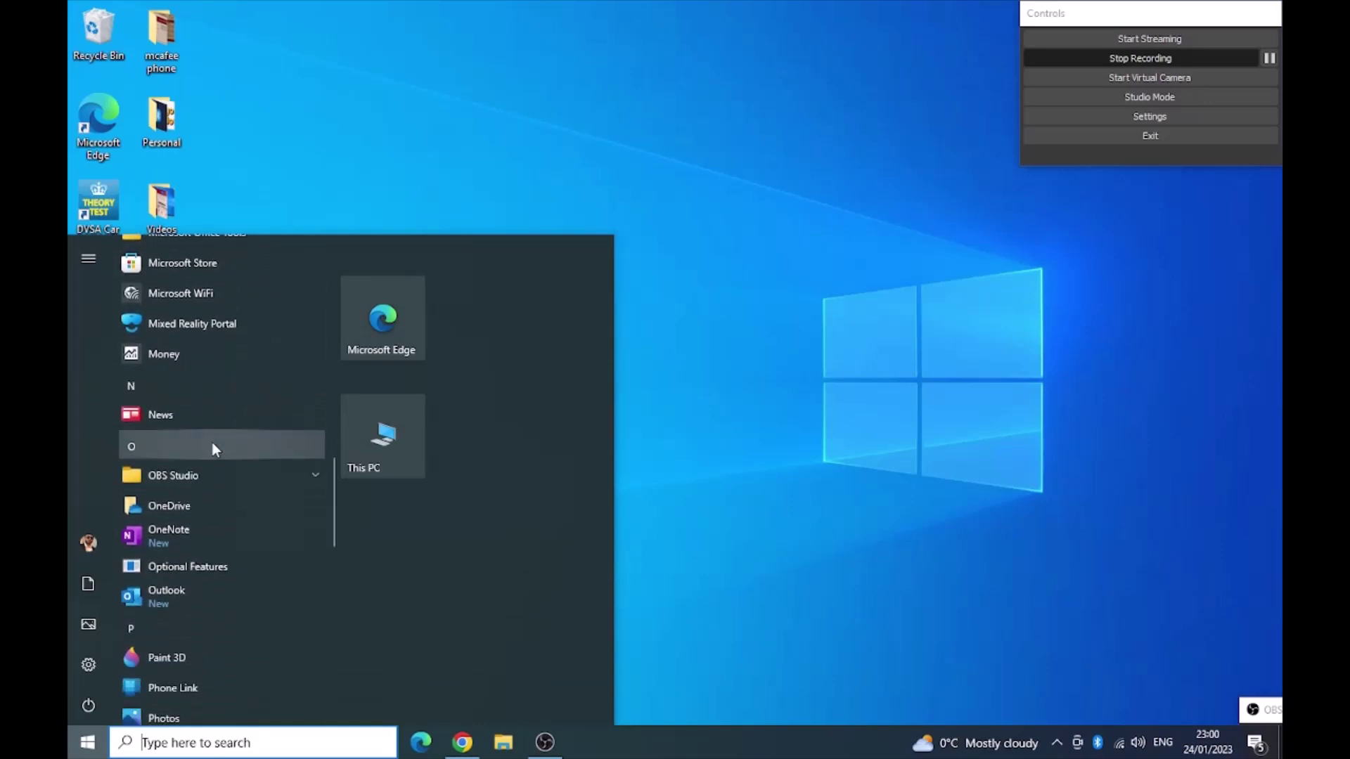
{"action": "scroll", "coordinate": [212, 442], "scroll_direction": "down", "scroll_amount": 2}
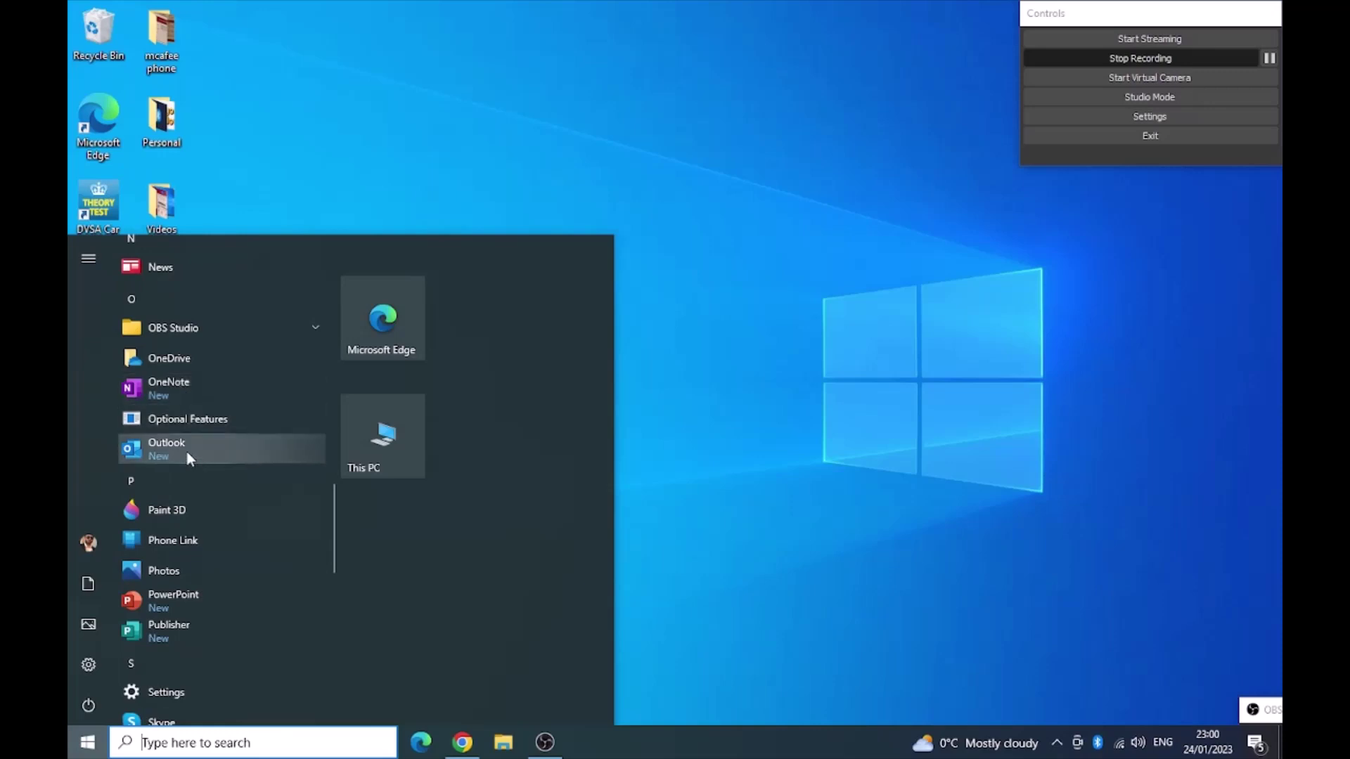
{"action": "scroll", "coordinate": [213, 457], "scroll_direction": "down", "scroll_amount": 3}
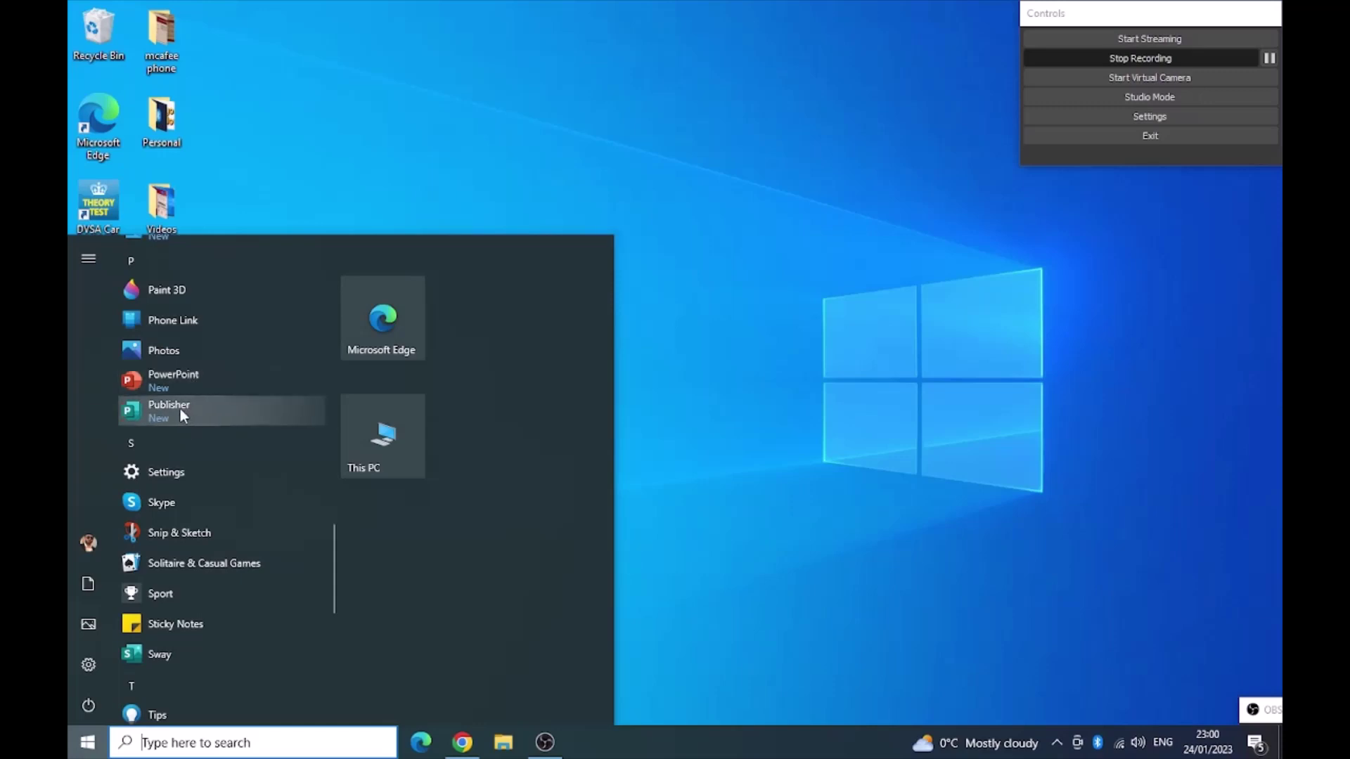
{"action": "scroll", "coordinate": [197, 410], "scroll_direction": "down", "scroll_amount": 5}
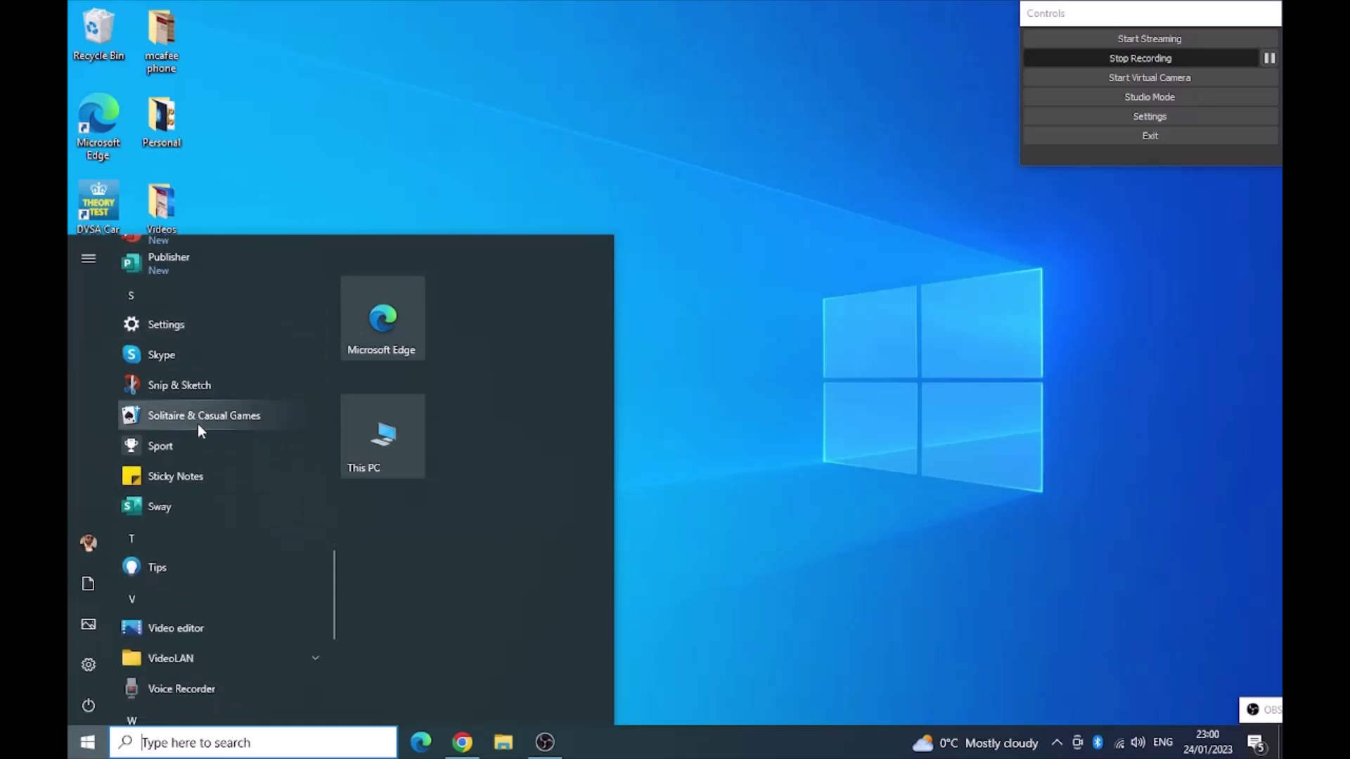
{"action": "scroll", "coordinate": [196, 437], "scroll_direction": "down", "scroll_amount": 3}
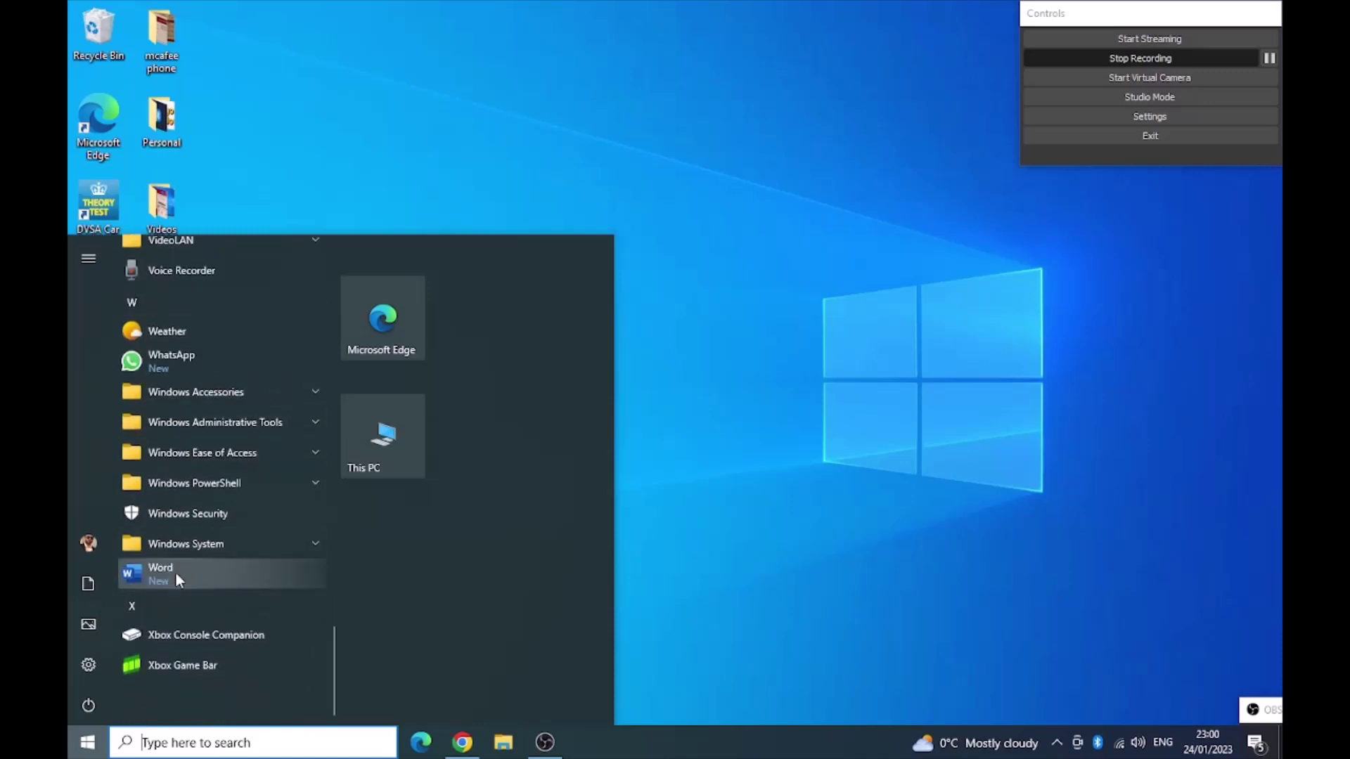
{"action": "scroll", "coordinate": [177, 574], "scroll_direction": "up", "scroll_amount": 10}
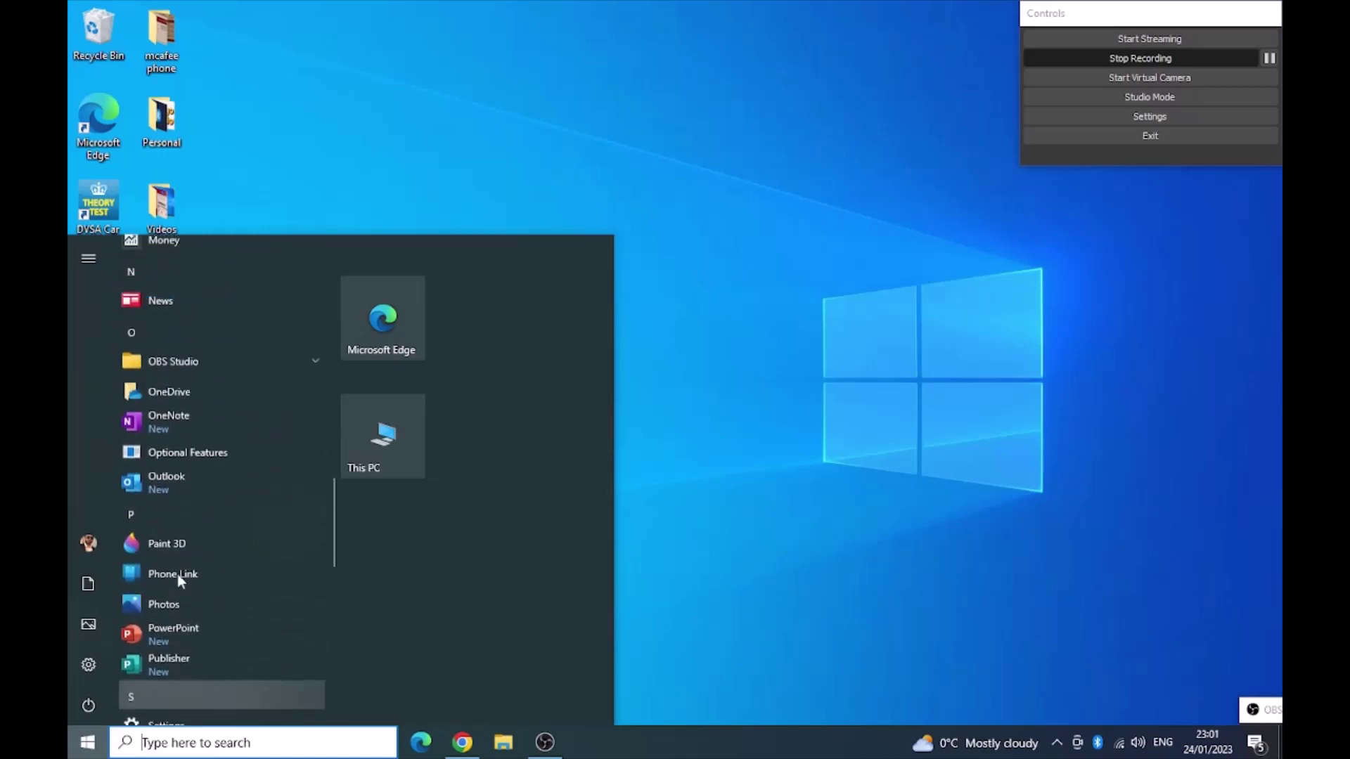
{"action": "scroll", "coordinate": [177, 574], "scroll_direction": "up", "scroll_amount": 12}
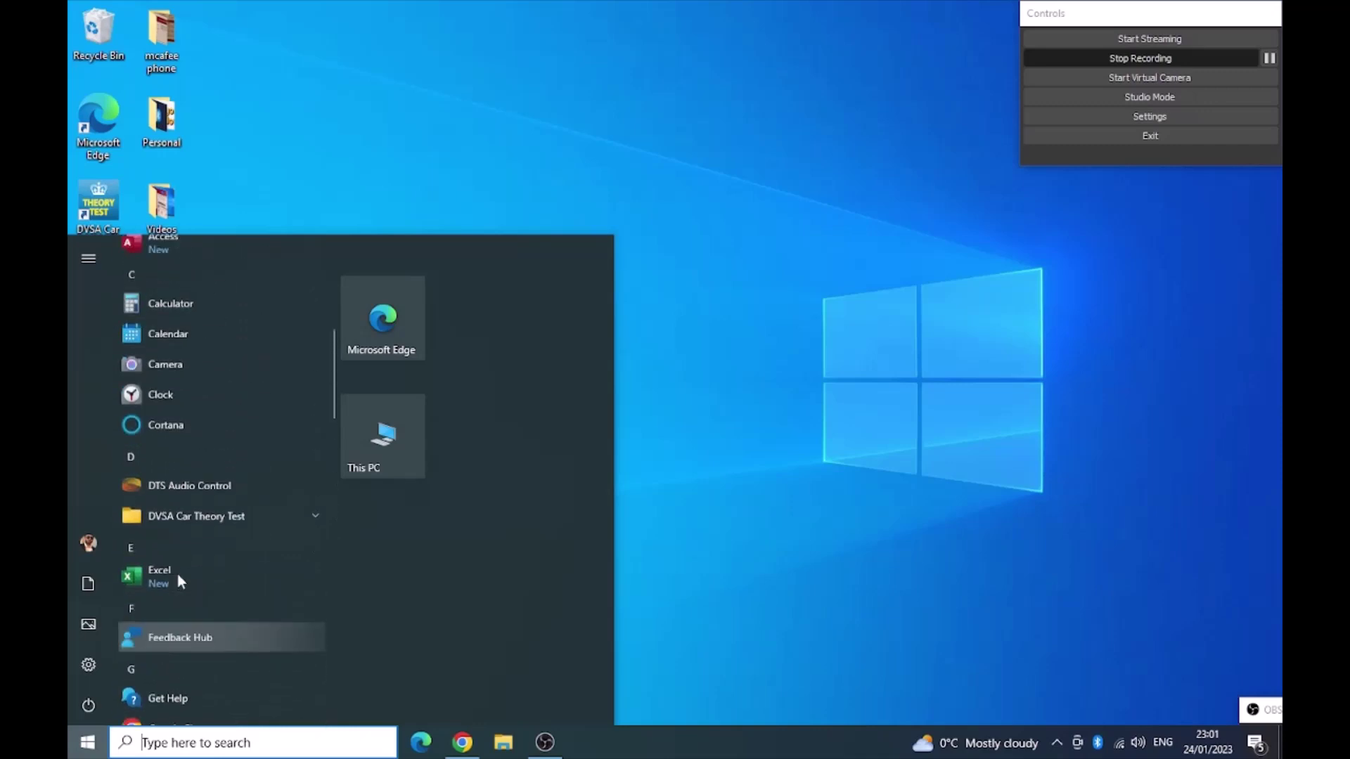
{"action": "scroll", "coordinate": [177, 574], "scroll_direction": "up", "scroll_amount": 8}
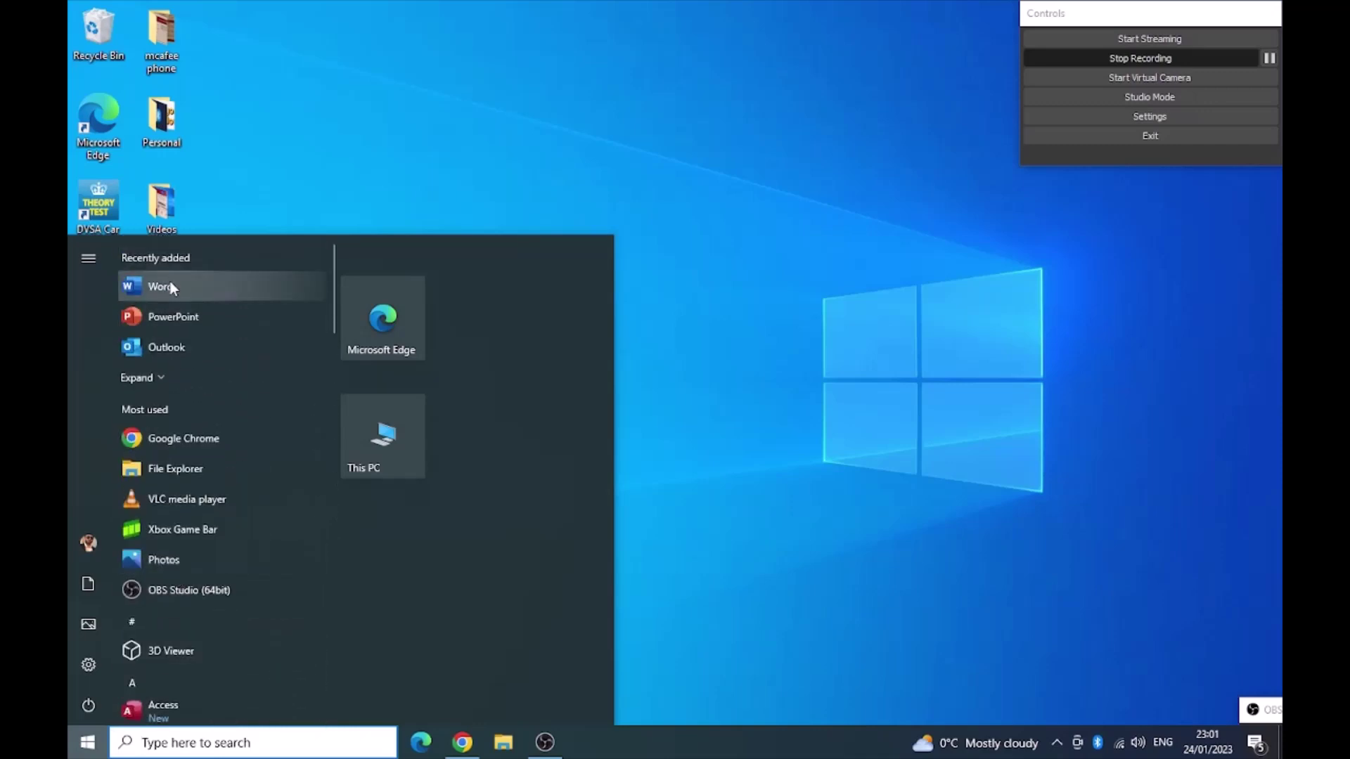
Launch the newly installed Word and accept its Microsoft 365 license agreement
{"action": "left_click", "coordinate": [170, 286]}
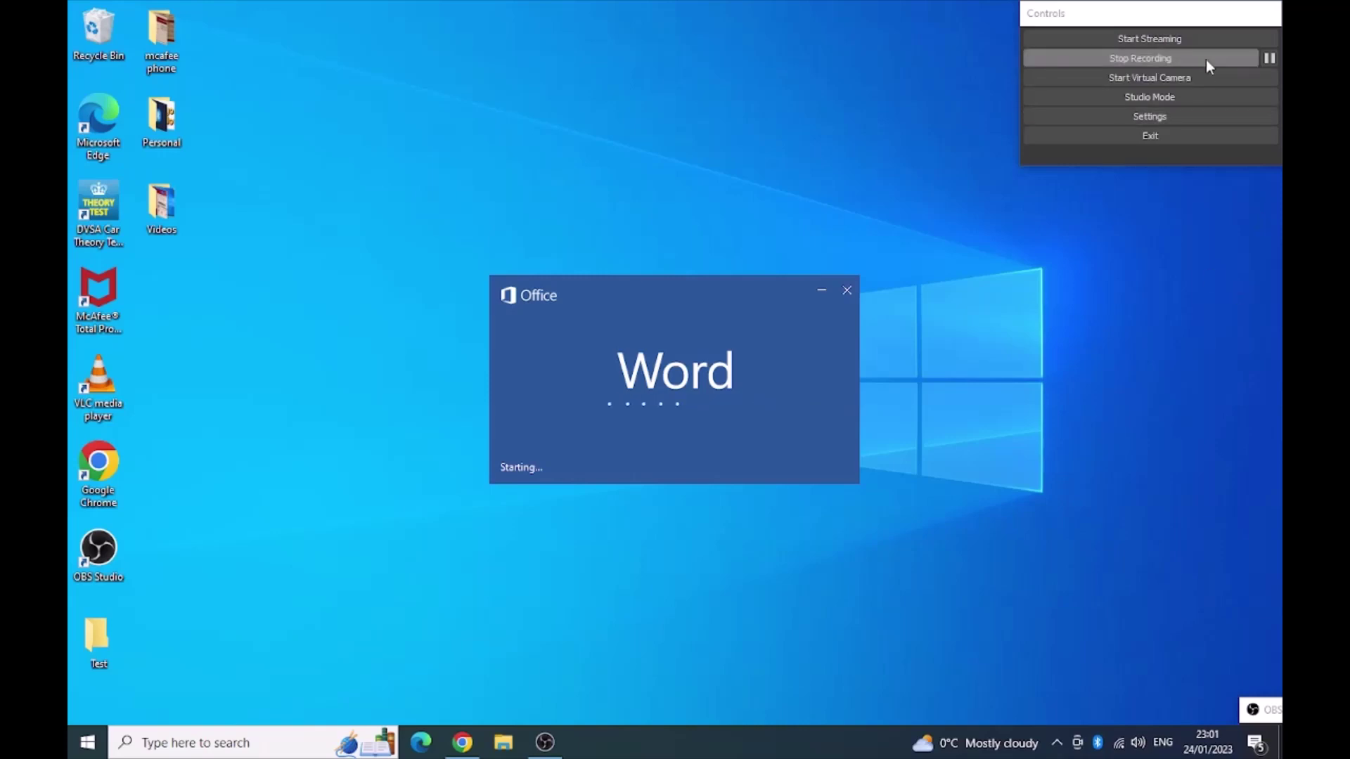
{"action": "left_click", "coordinate": [1269, 59]}
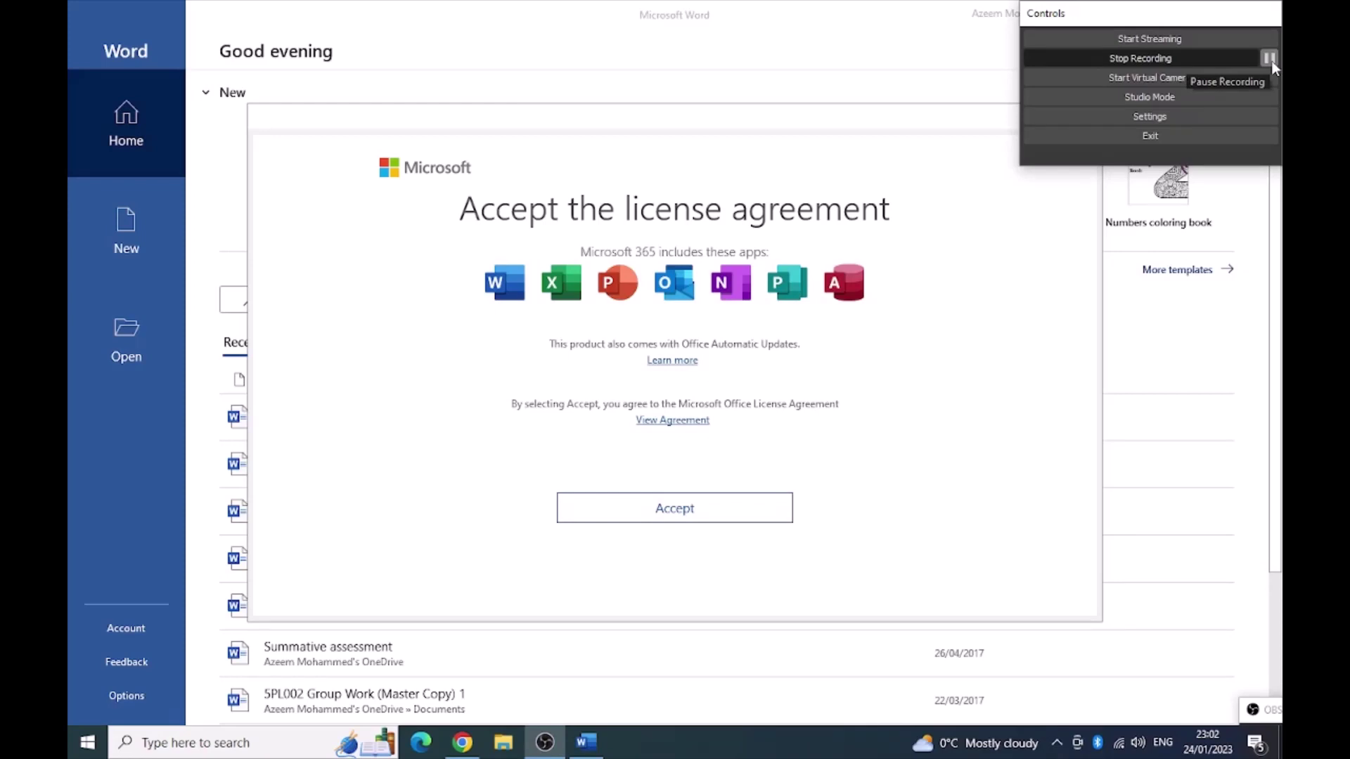
{"action": "left_click", "coordinate": [915, 123]}
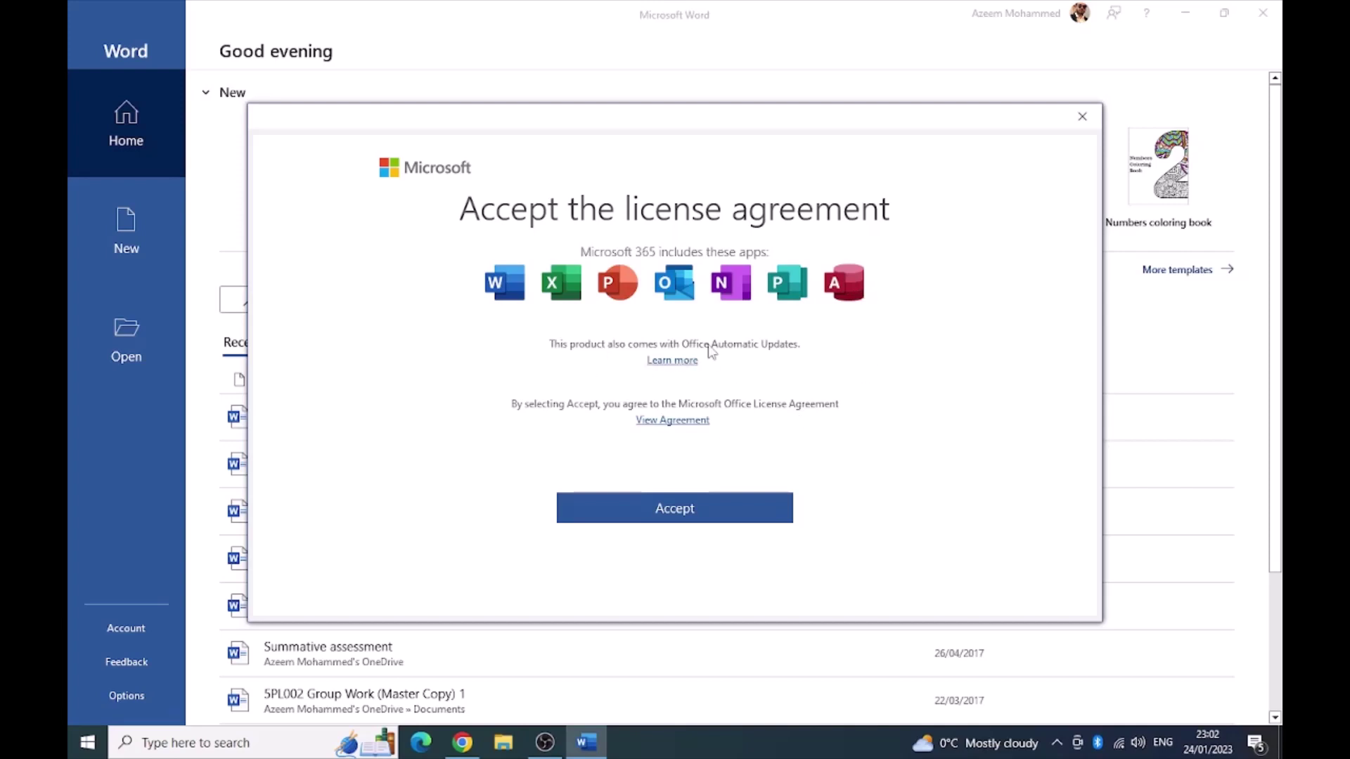
{"action": "left_click", "coordinate": [679, 514]}
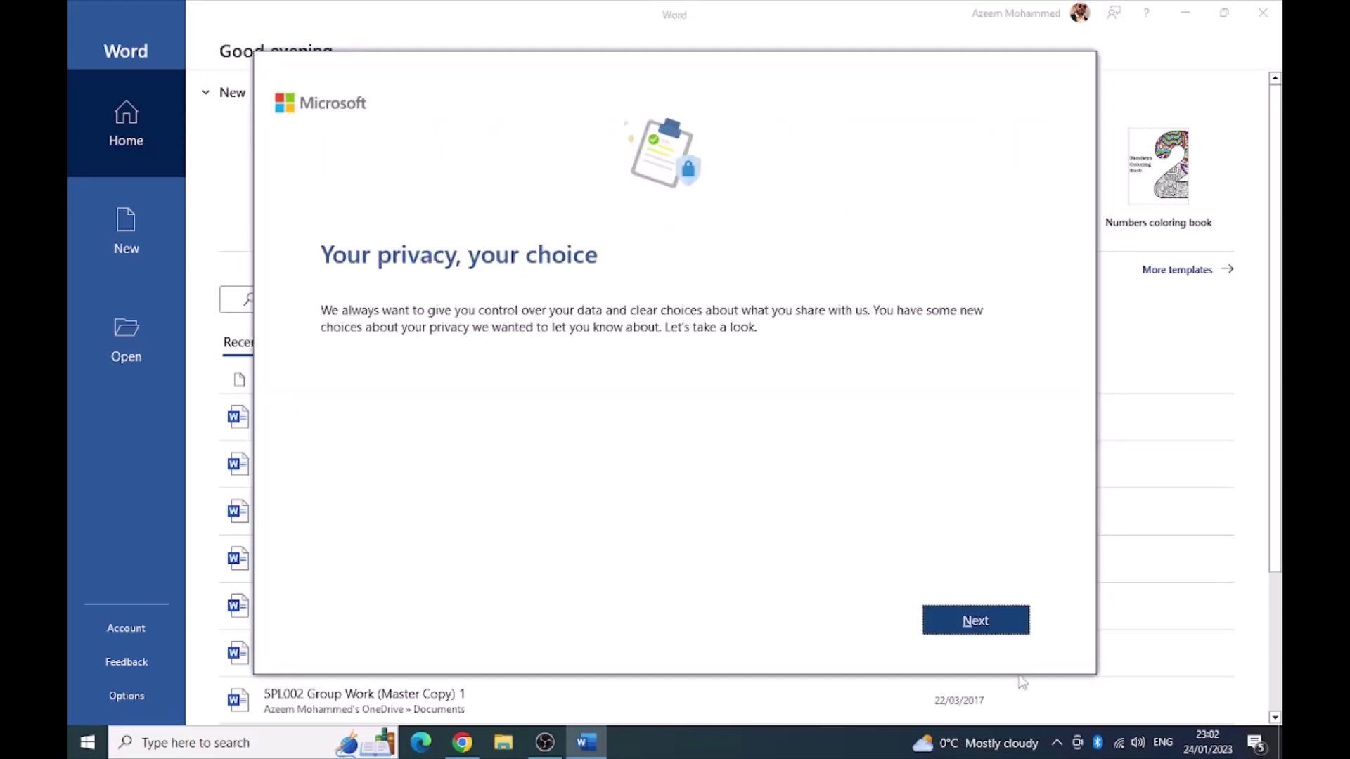
Decline personalized offers in the privacy prompts and keep Office Open XML as the default file format
{"action": "left_click", "coordinate": [992, 632]}
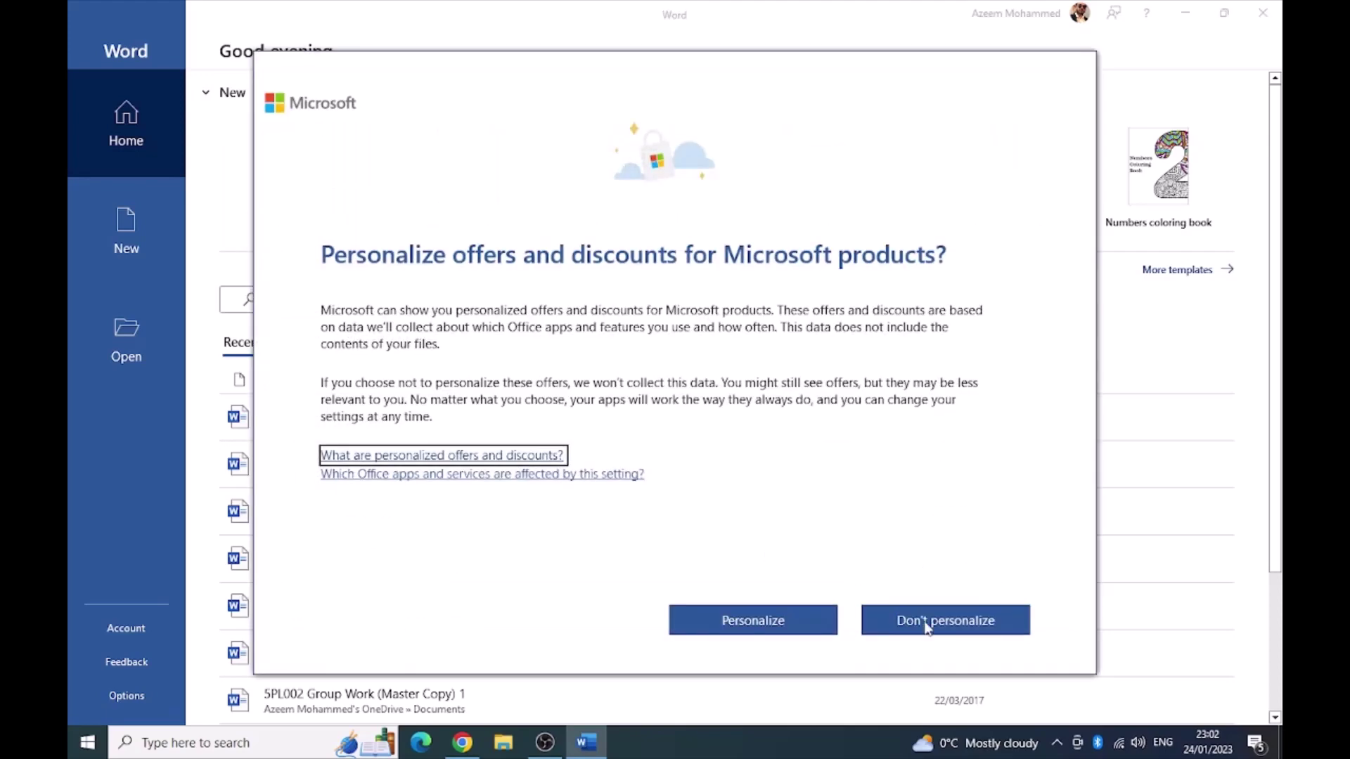
{"action": "left_click", "coordinate": [915, 630]}
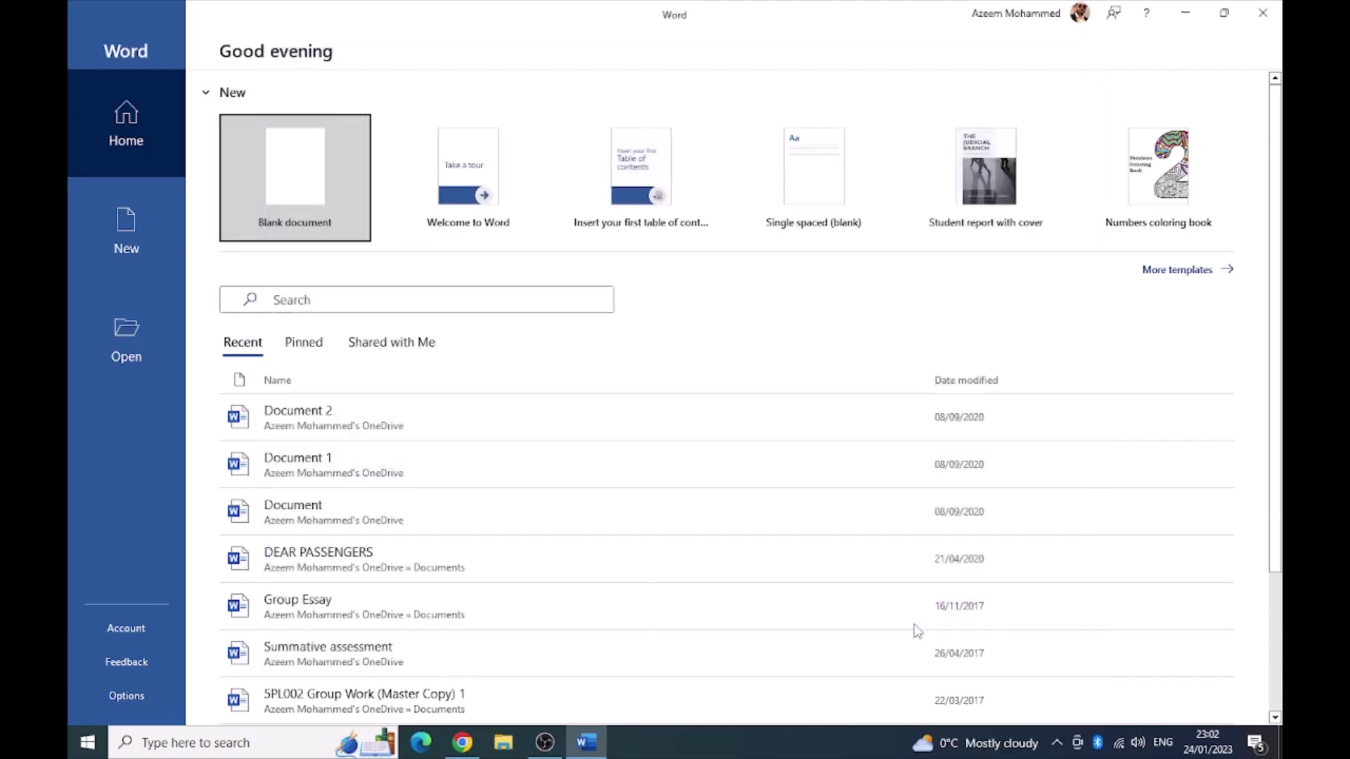
{"action": "left_click", "coordinate": [970, 628]}
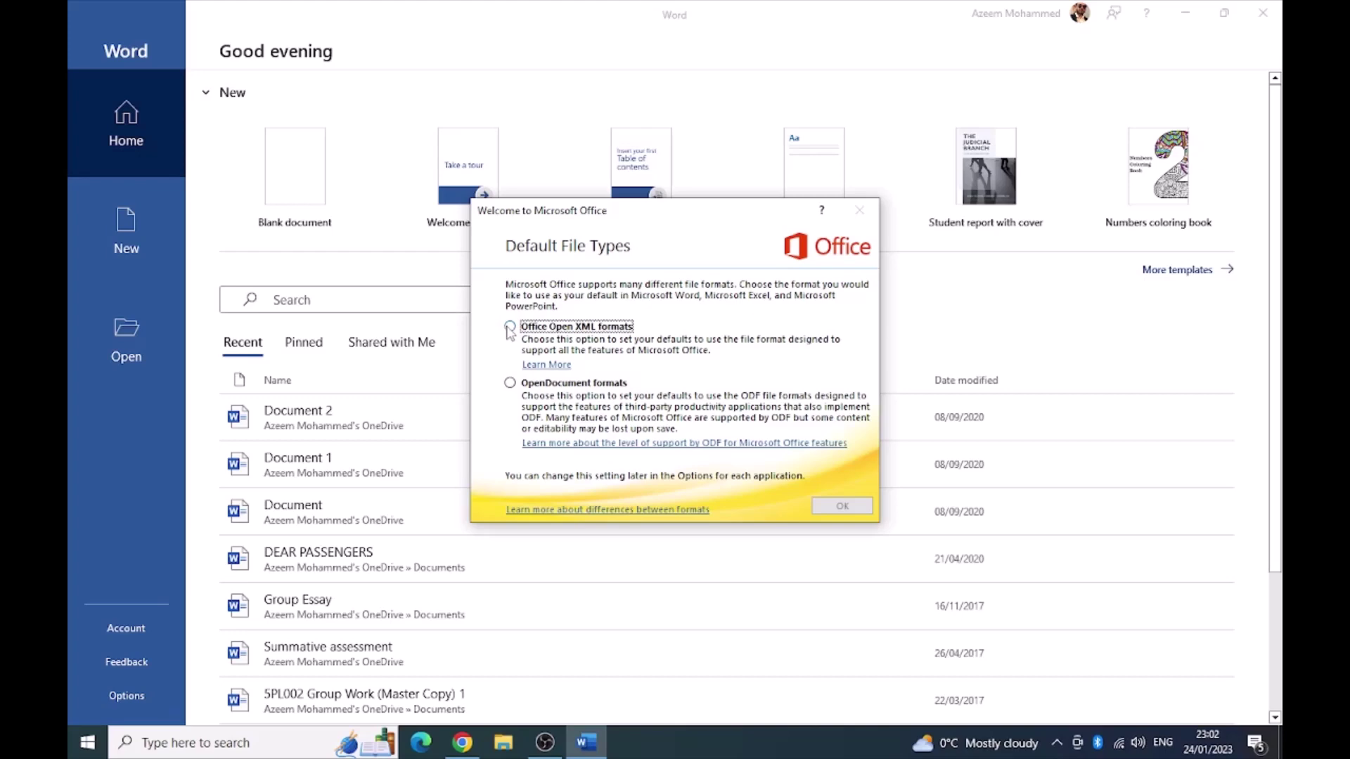
{"action": "left_click", "coordinate": [510, 326]}
{"action": "left_click", "coordinate": [850, 509]}
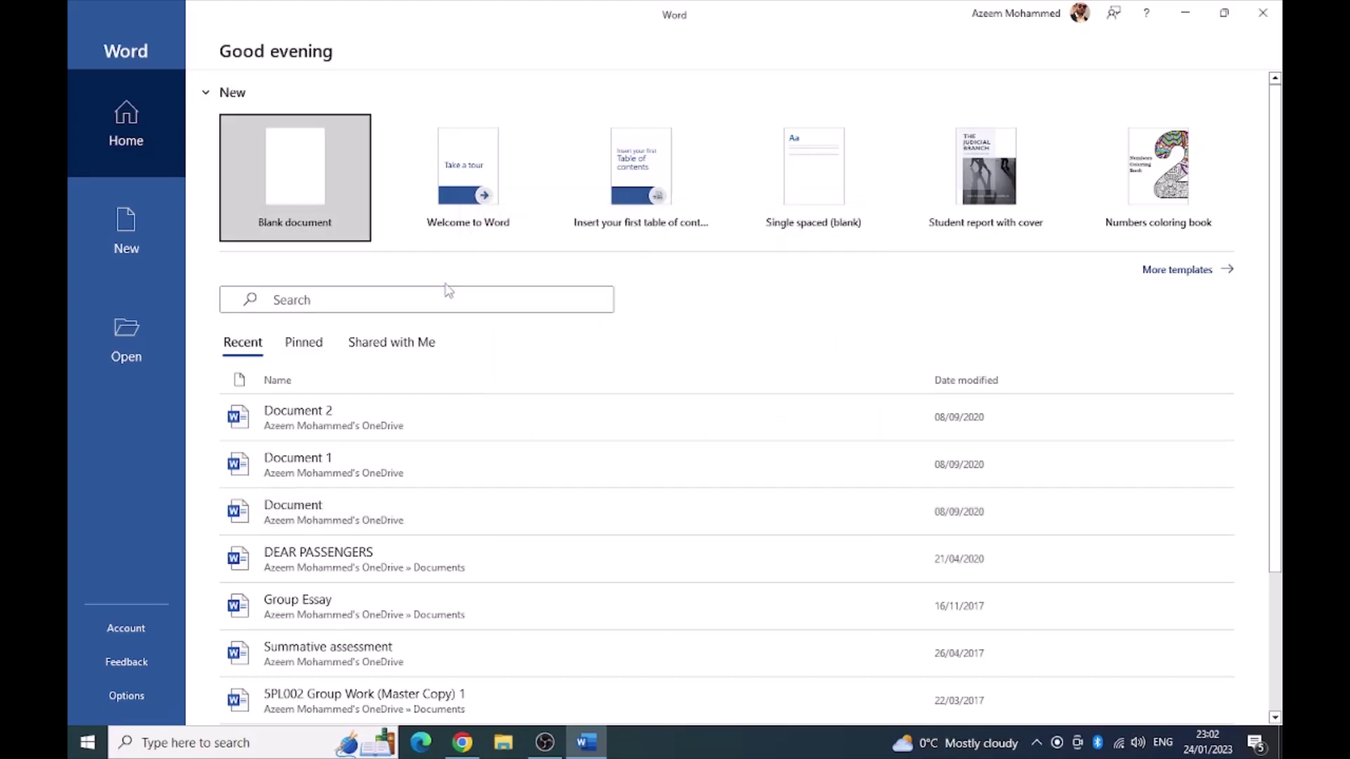
Create a blank Word document with 'Testing' typed on the page, then minimize Word
{"action": "left_click", "coordinate": [315, 174]}
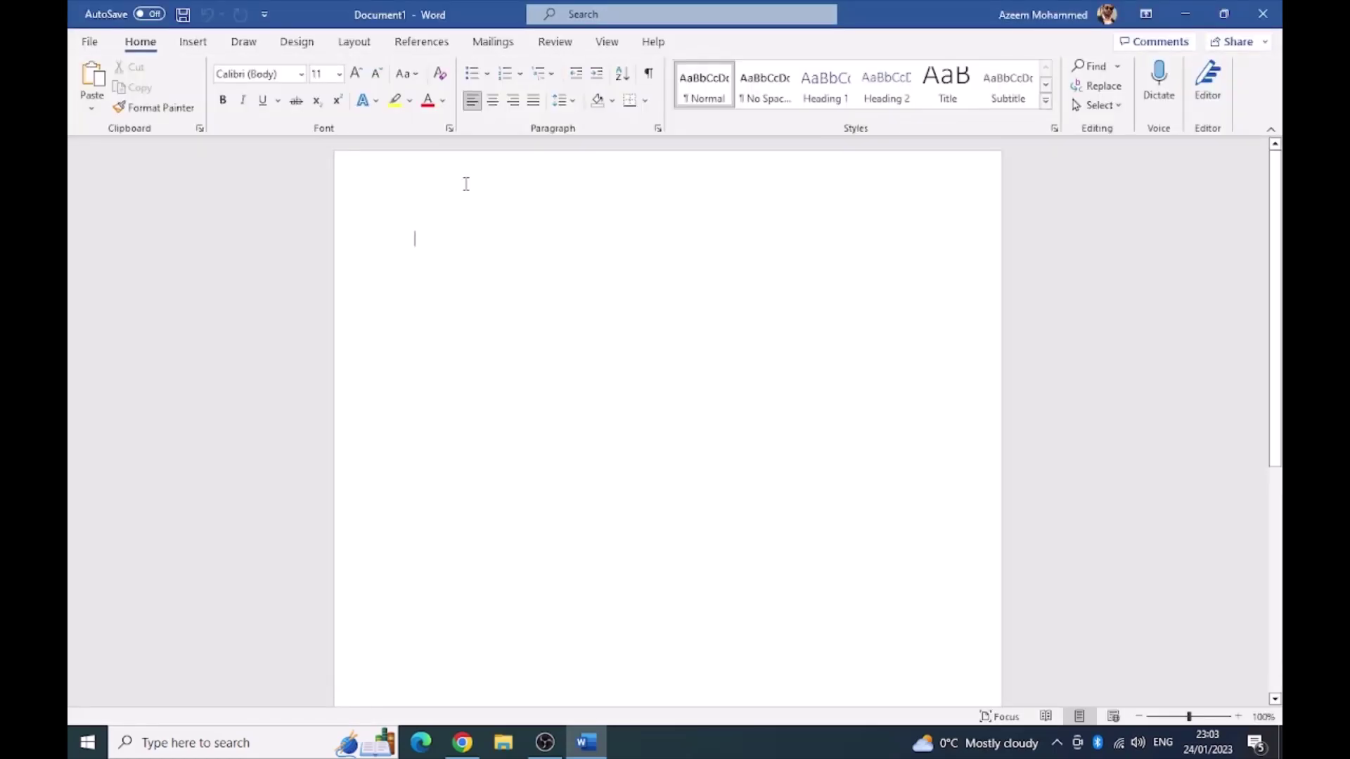
{"action": "scroll", "coordinate": [447, 236], "scroll_direction": "down", "scroll_amount": 3}
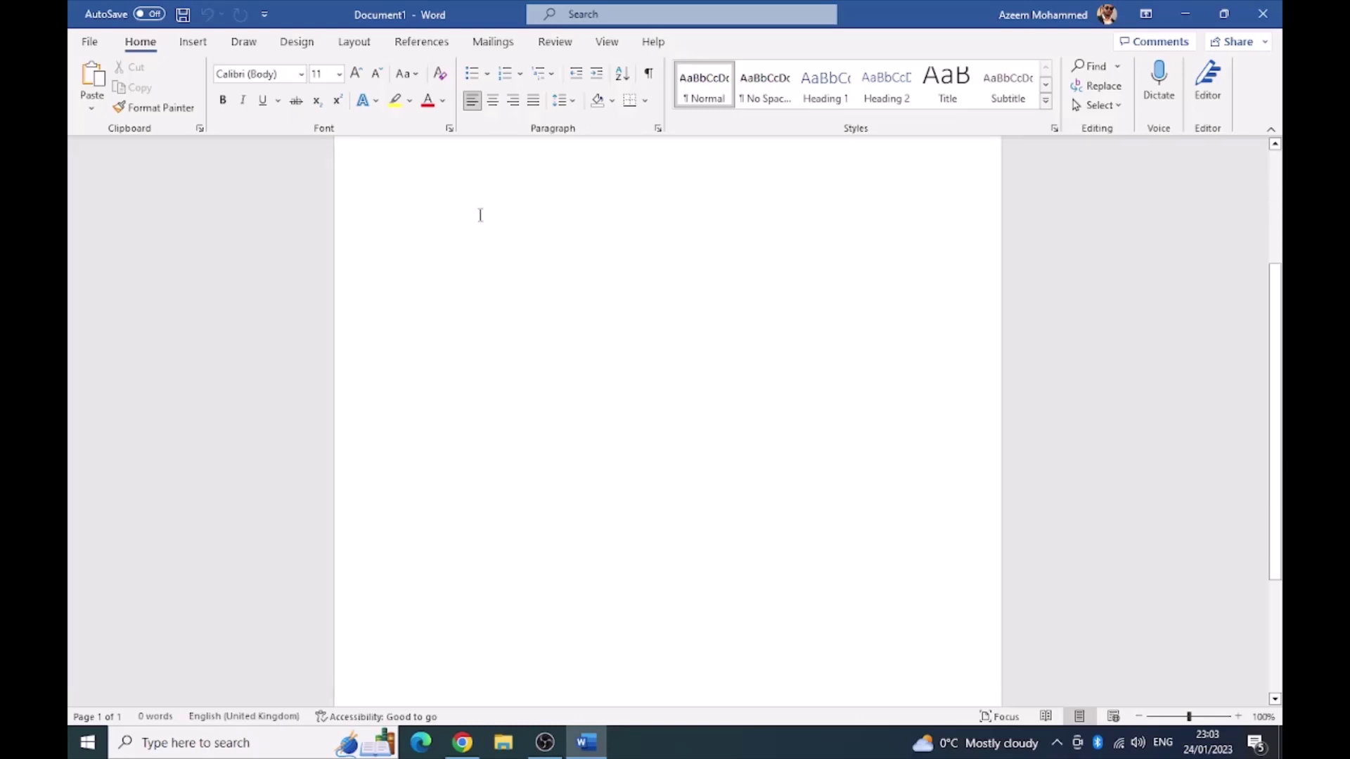
{"action": "scroll", "coordinate": [480, 215], "scroll_direction": "up", "scroll_amount": 3}
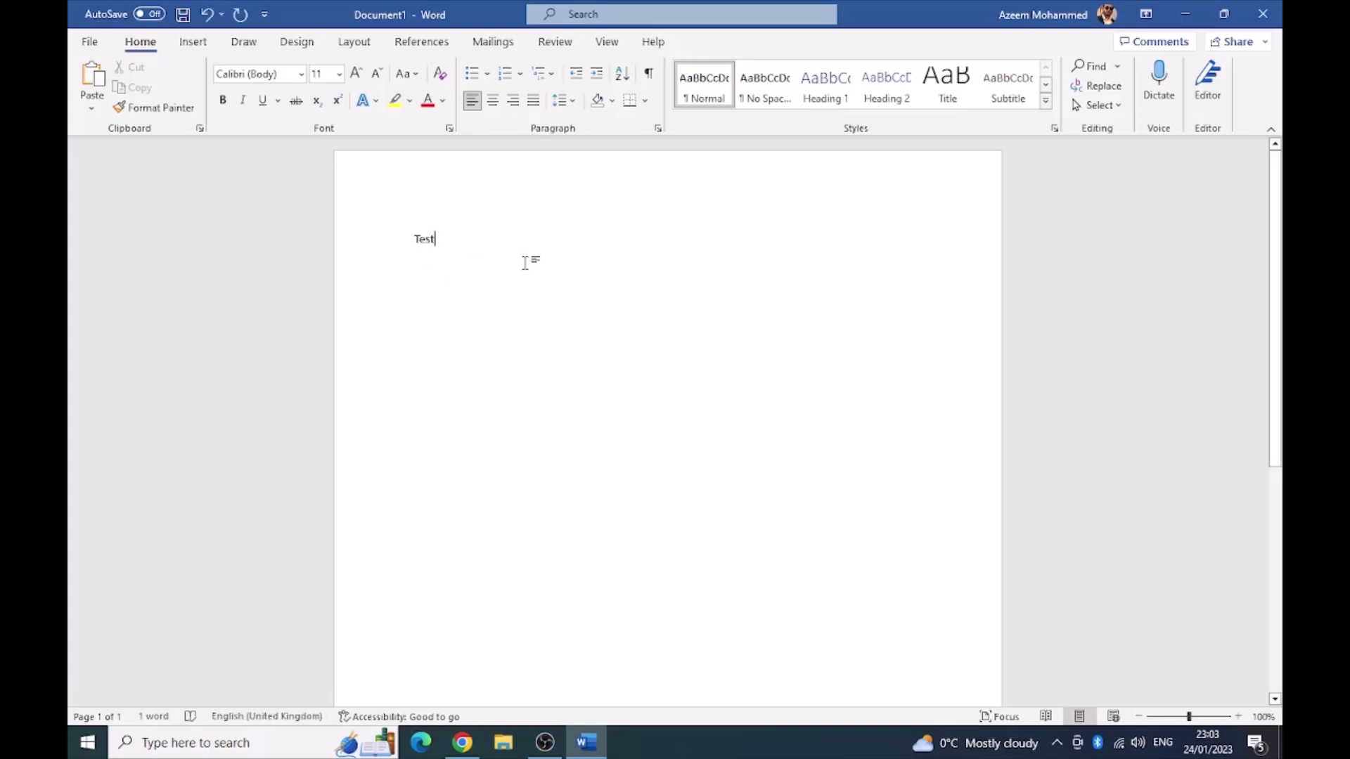
{"action": "type", "text": "ing"}
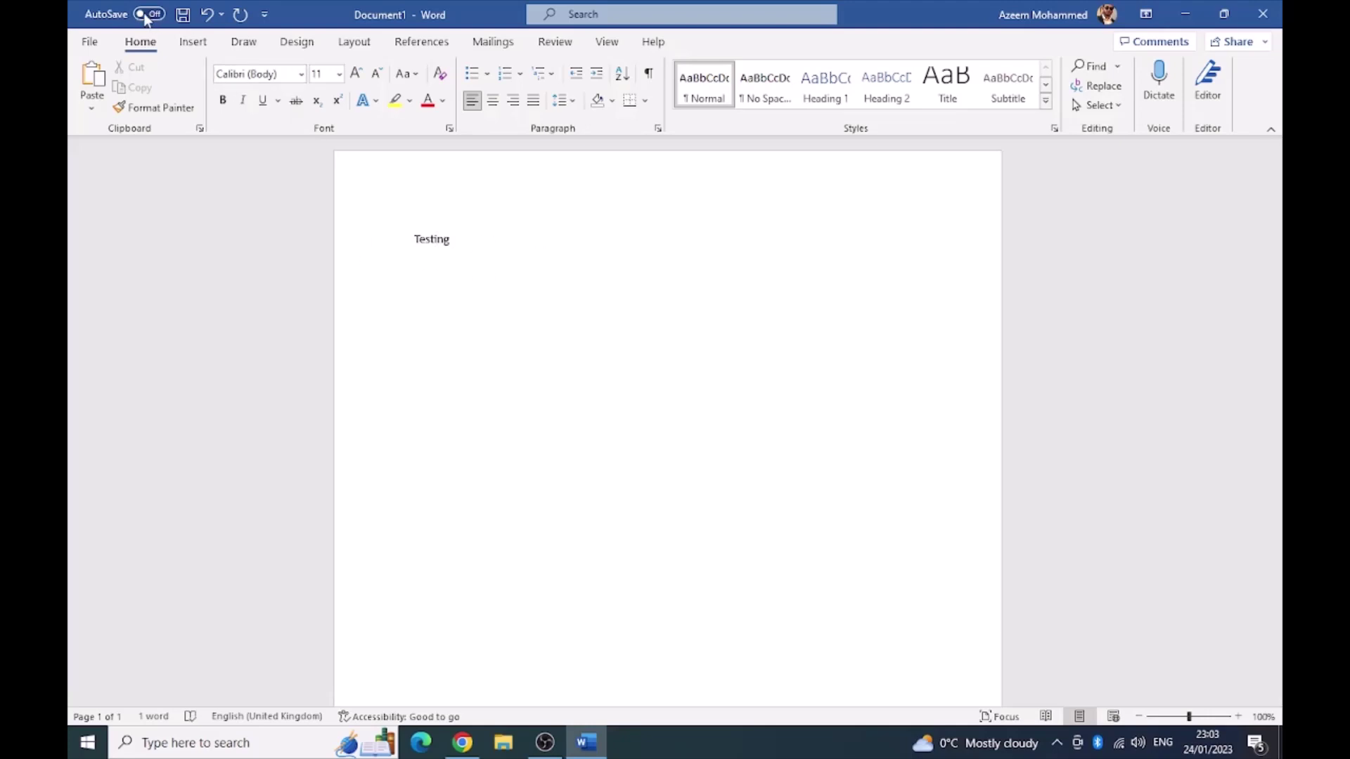
{"action": "left_click", "coordinate": [1192, 14]}
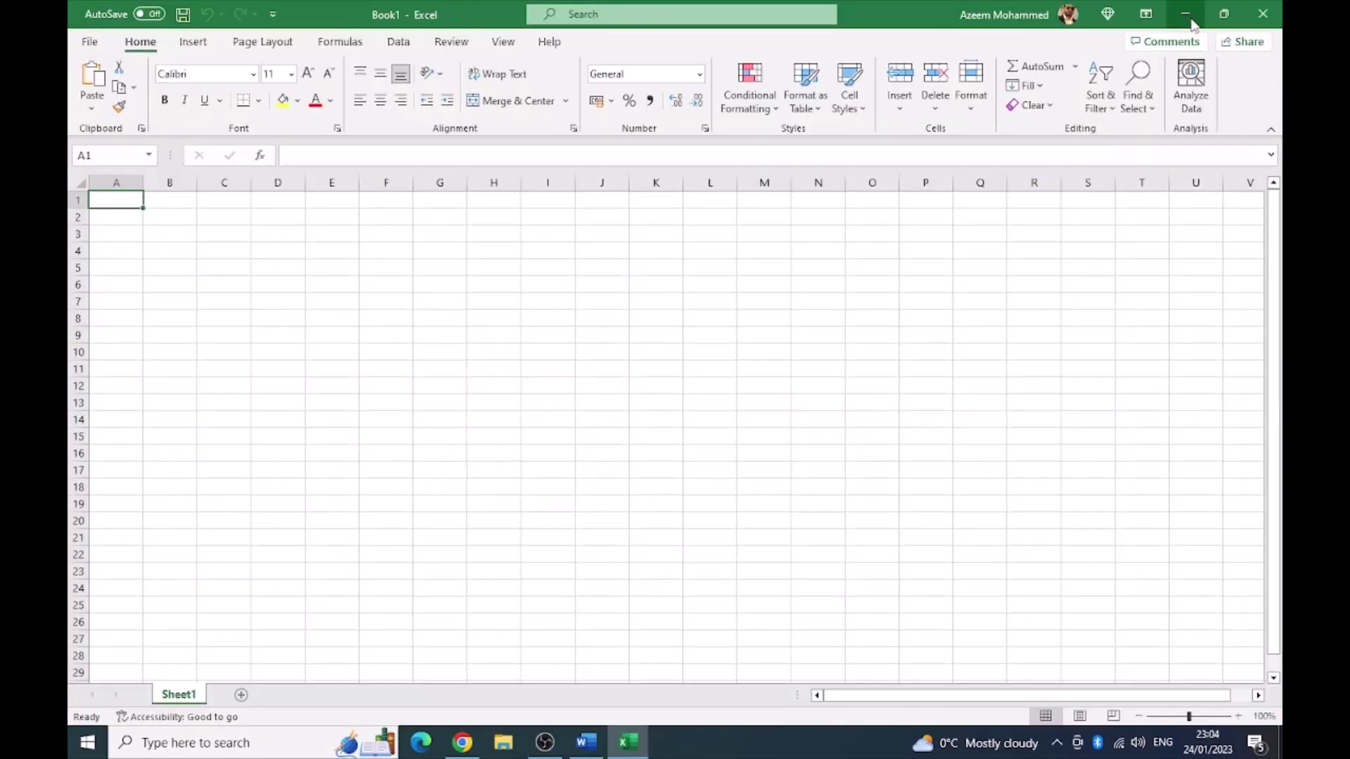
Minimize the blank Excel workbook Book1
{"action": "left_click", "coordinate": [1190, 17]}
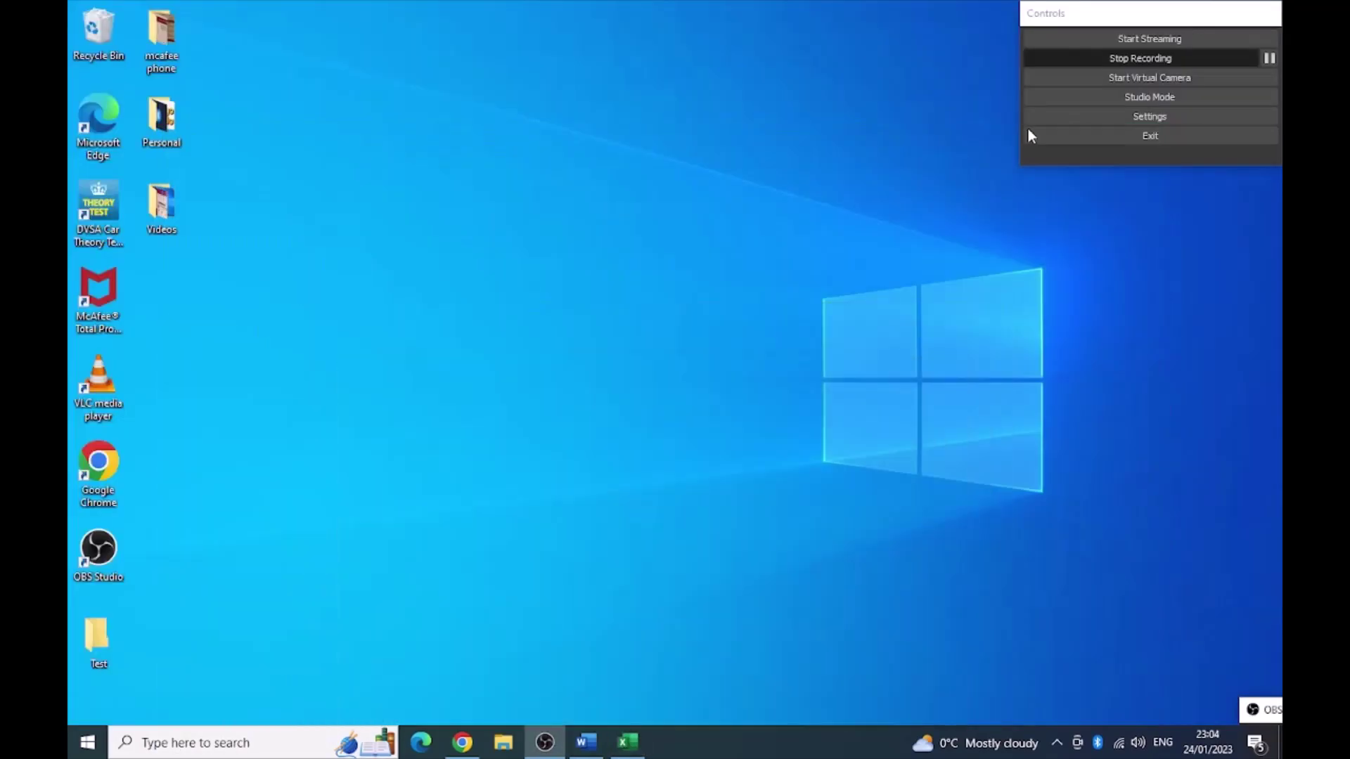